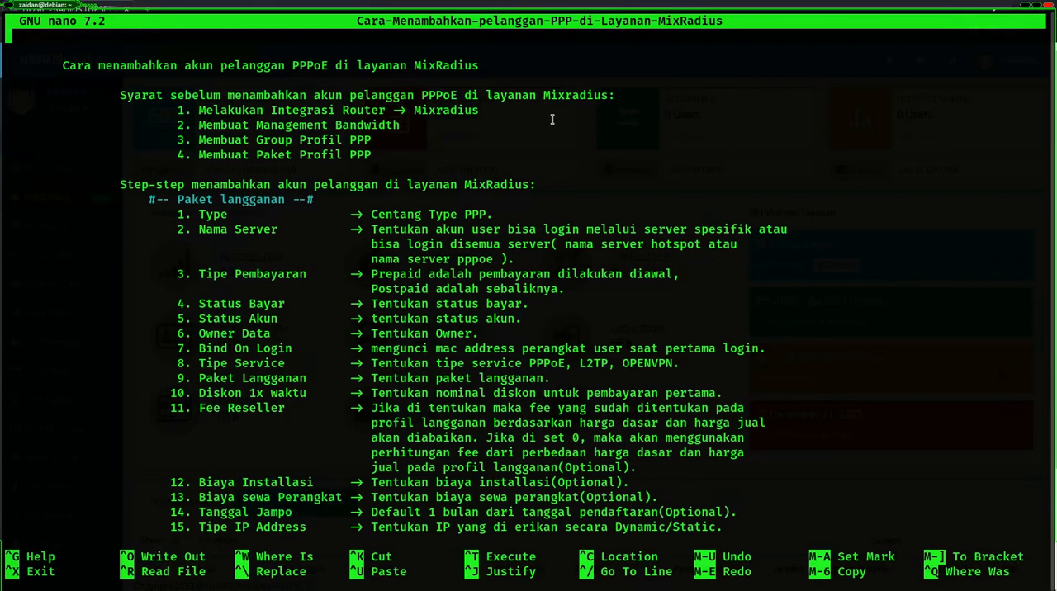
- Read through the four prerequisites for adding a PPPoE customer account in the notes file, highlighting each one
left_click_drag(195, 114, 318, 112)
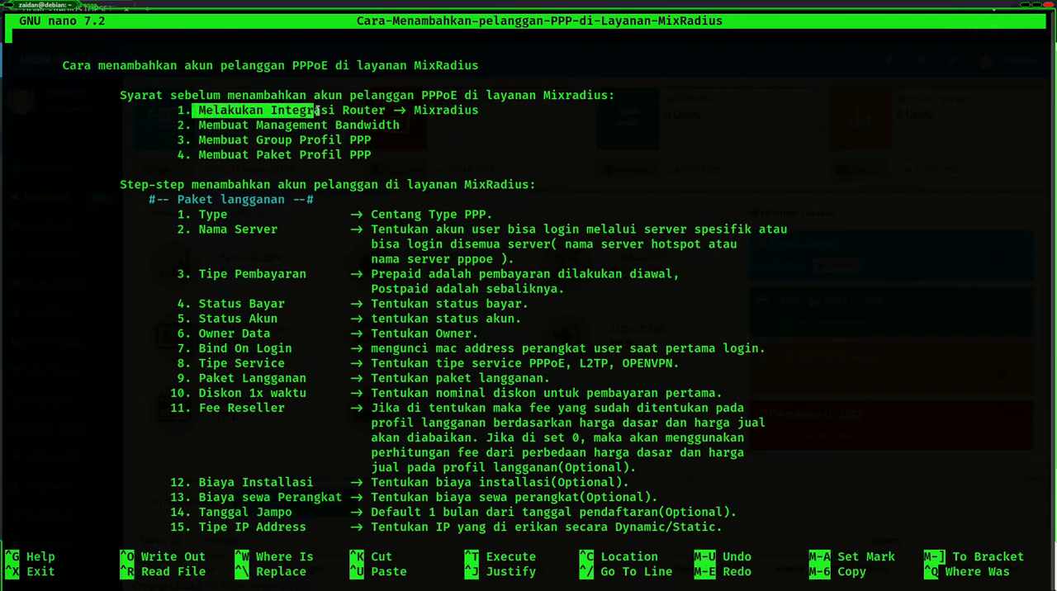
left_click(368, 114)
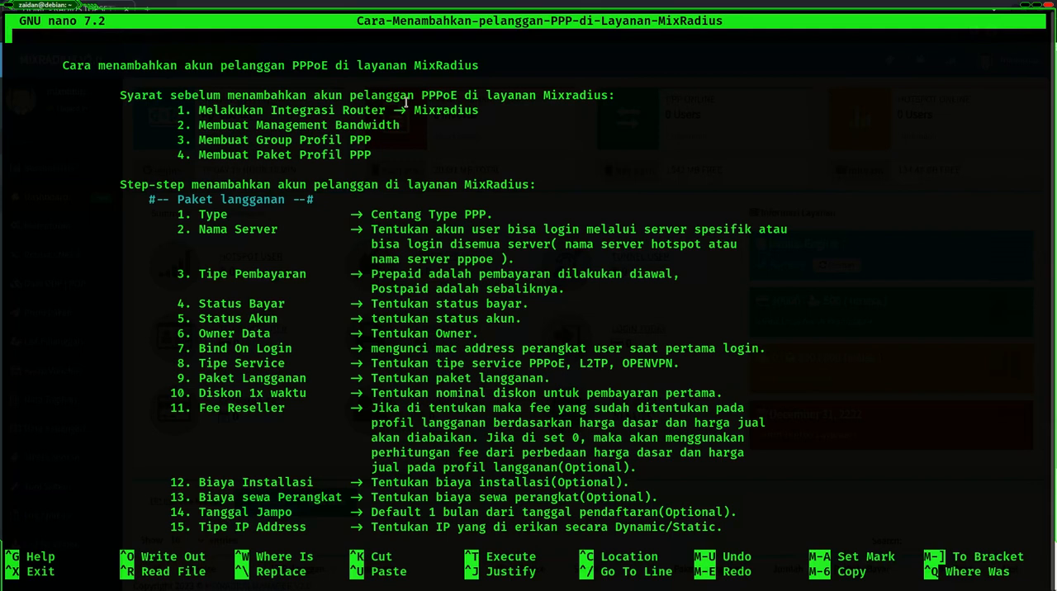
left_click_drag(192, 125, 307, 126)
left_click(352, 126)
left_click_drag(255, 124, 401, 124)
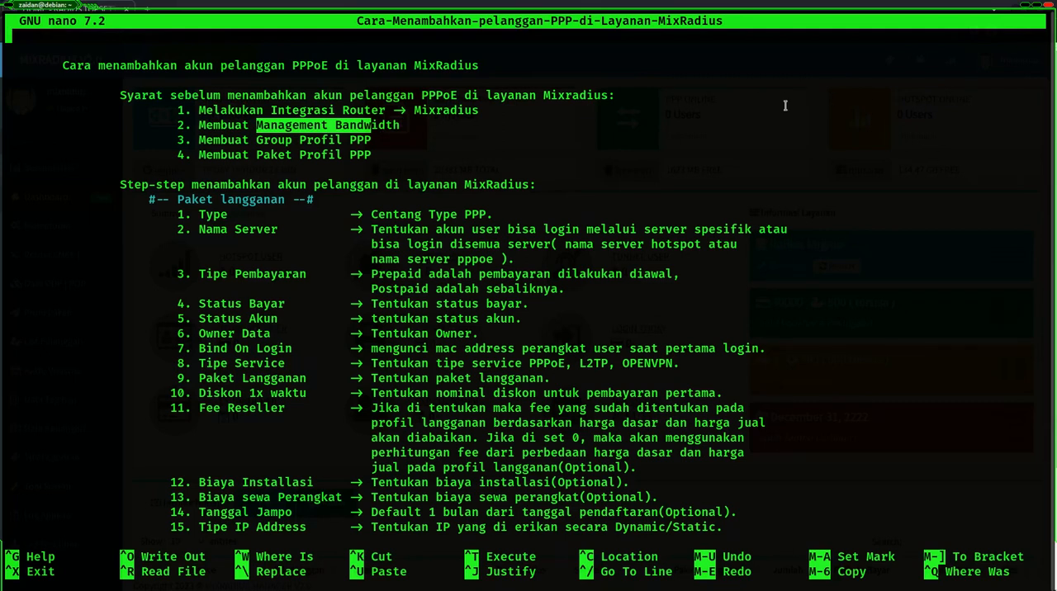
left_click_drag(198, 140, 379, 141)
left_click(279, 141)
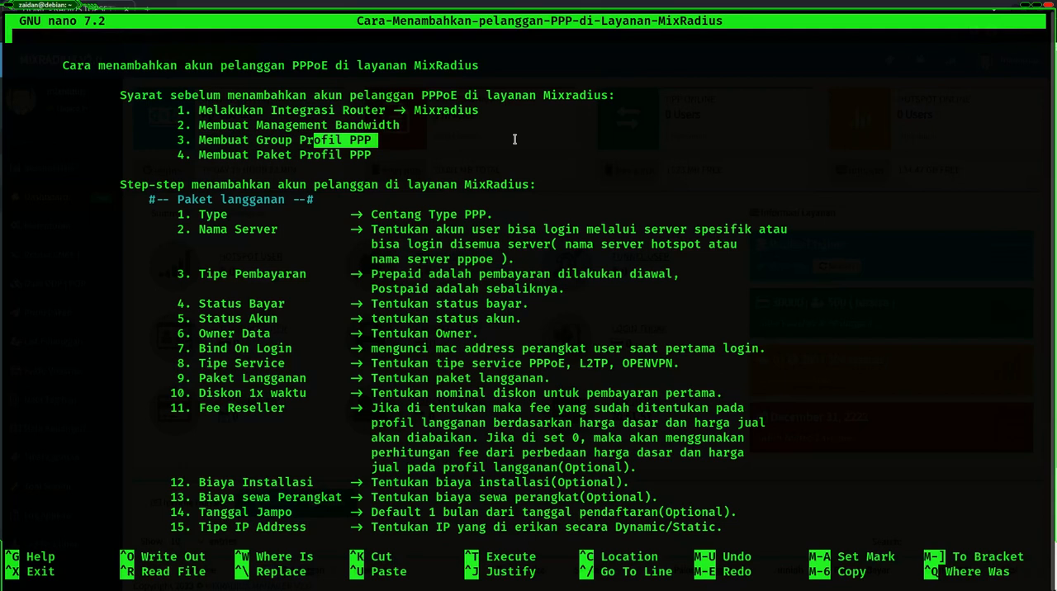
left_click(201, 155)
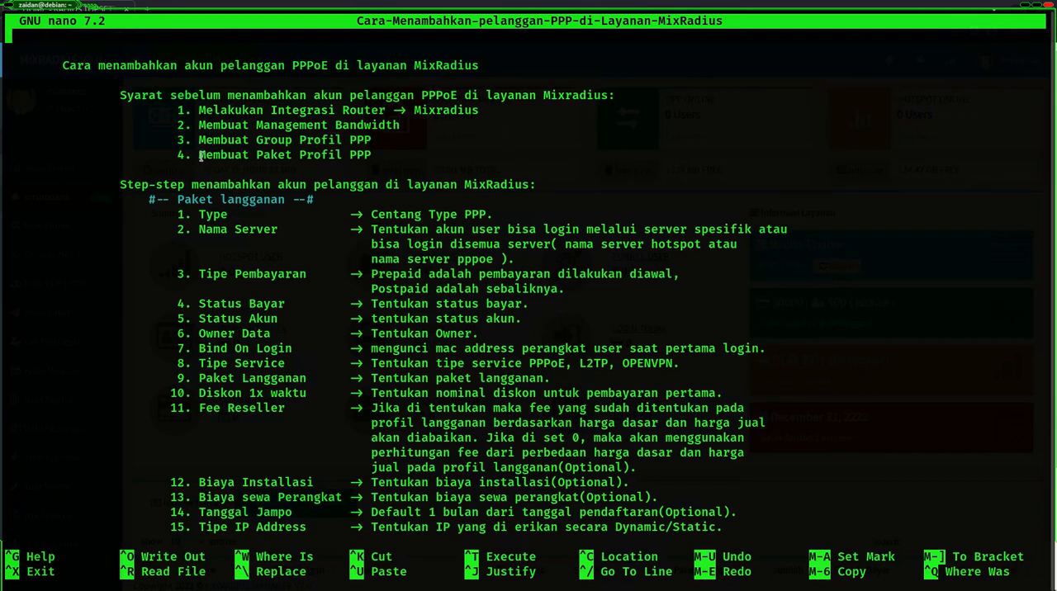
left_click_drag(200, 155, 304, 155)
left_click(354, 154)
left_click_drag(291, 154, 363, 154)
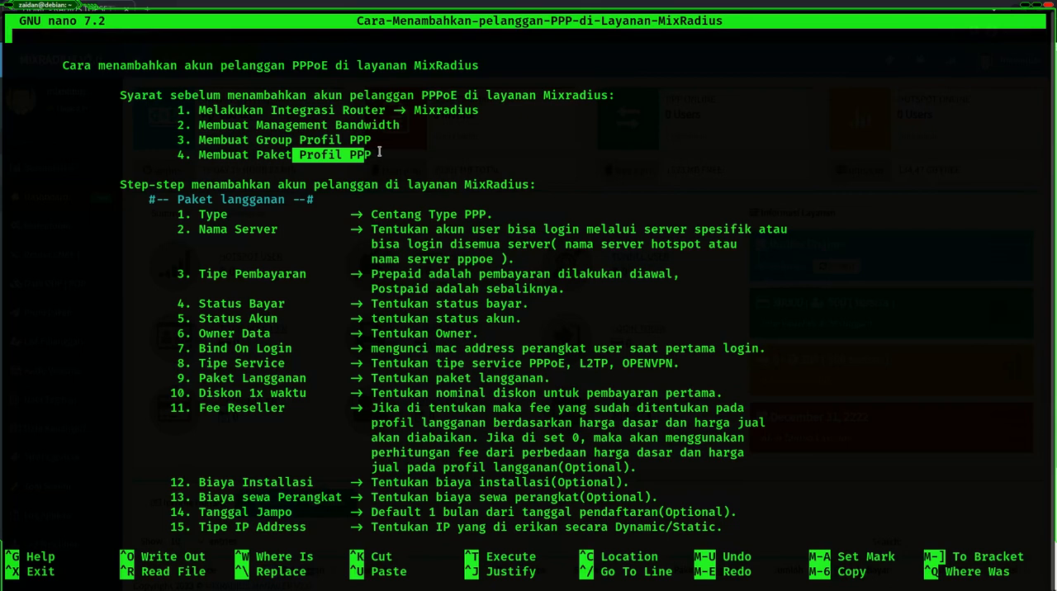
left_click(384, 152)
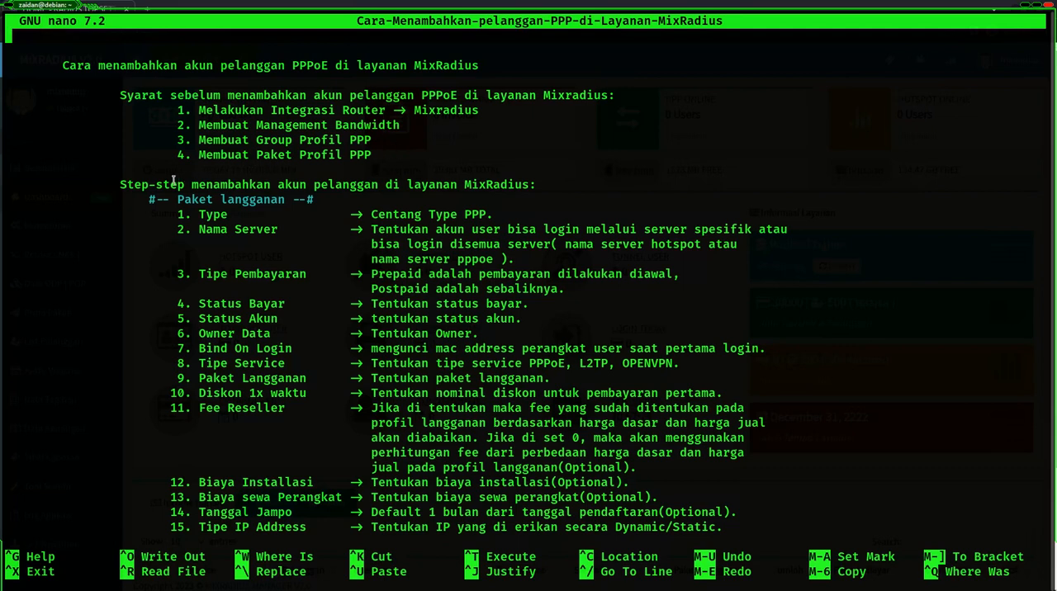
left_click_drag(185, 184, 273, 185)
left_click(276, 184)
- Switch to the MixRadius page in the browser and open the form for adding a new PPP customer
key("alt+Tab")
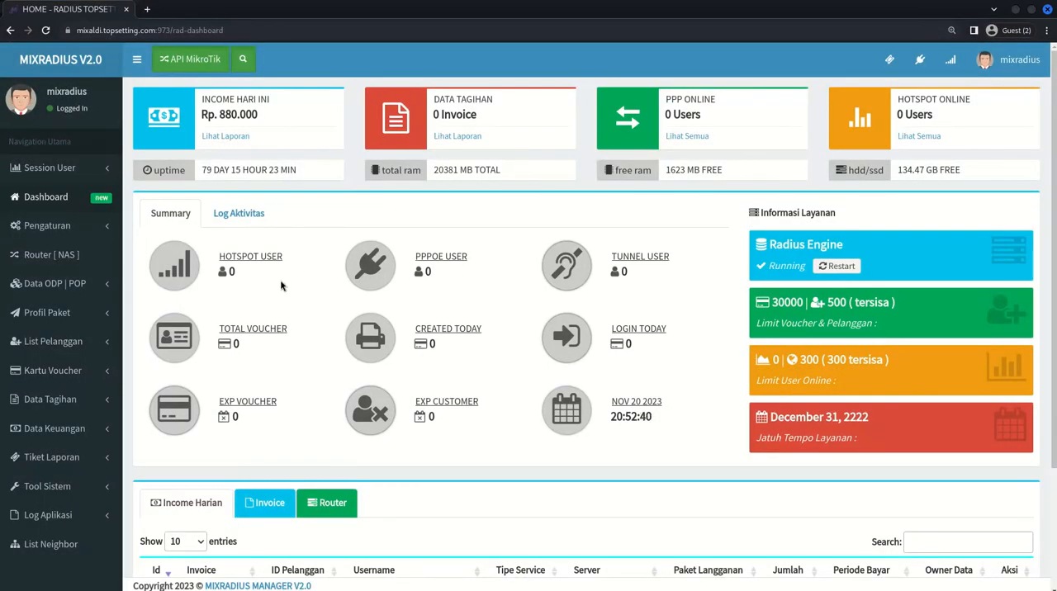
left_click(72, 349)
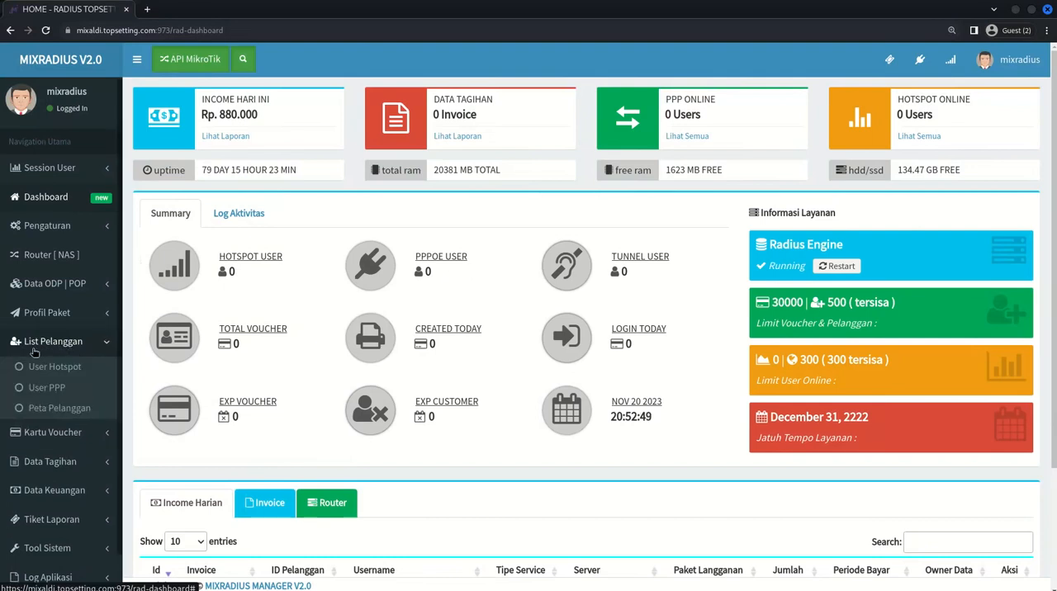
left_click(46, 387)
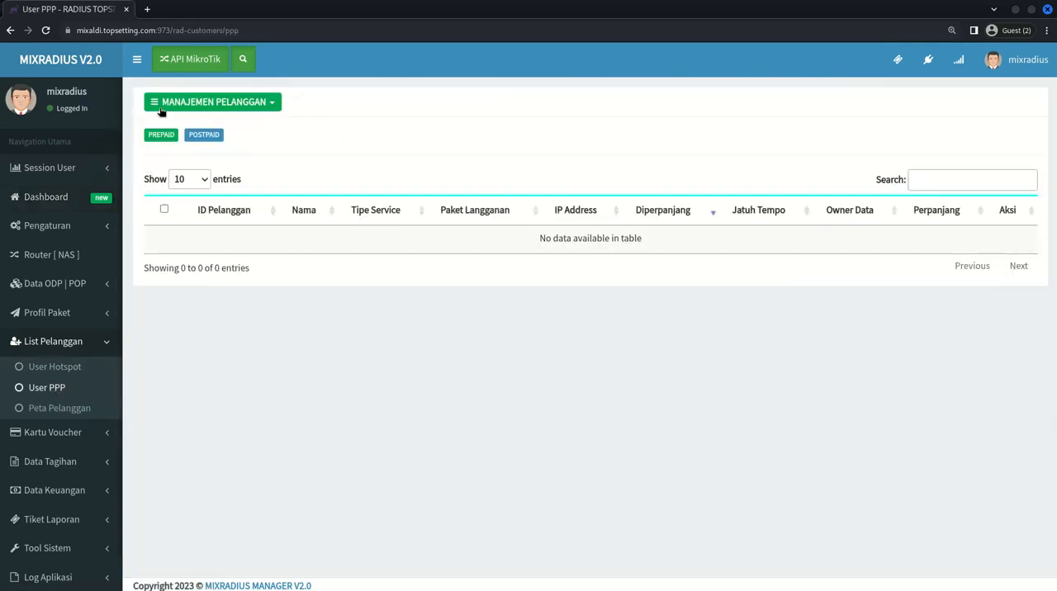
left_click(195, 102)
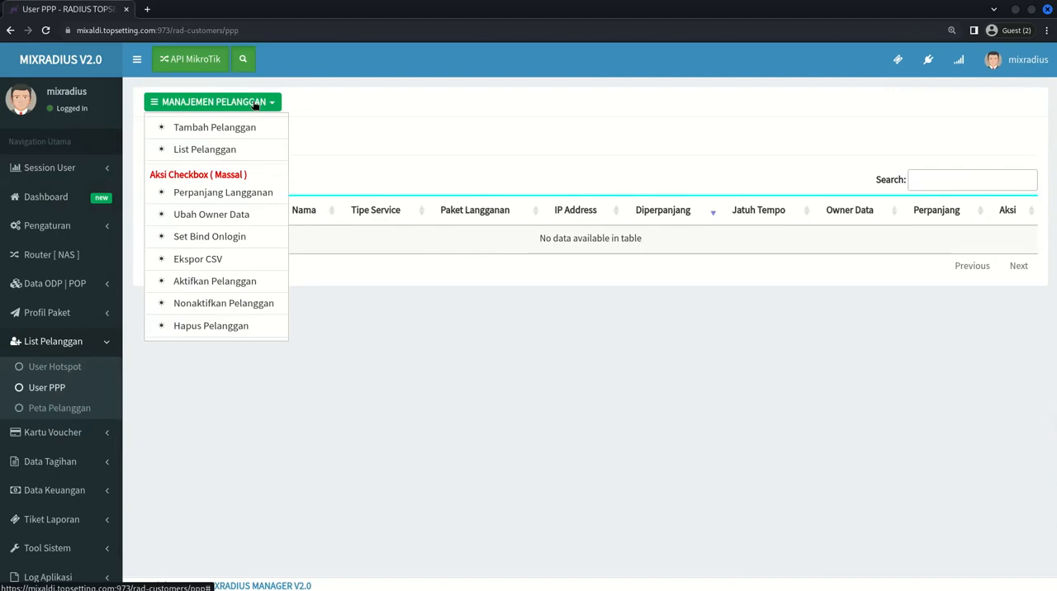
left_click(222, 129)
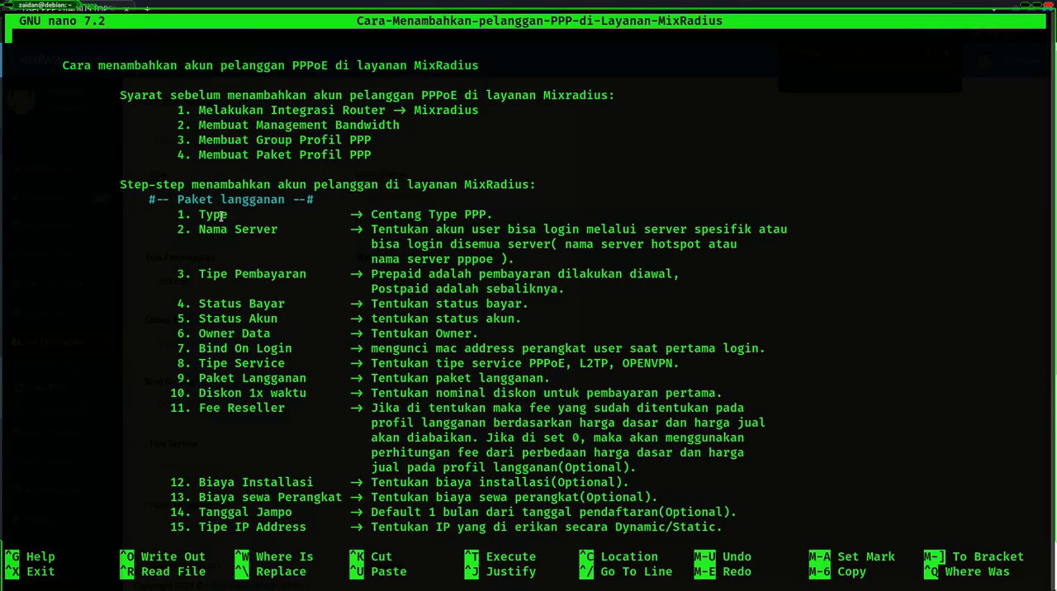
- Select PPP as the customer type and compare the Nama Server explanation in the notes with the form's server choices
left_click_drag(196, 215, 295, 216)
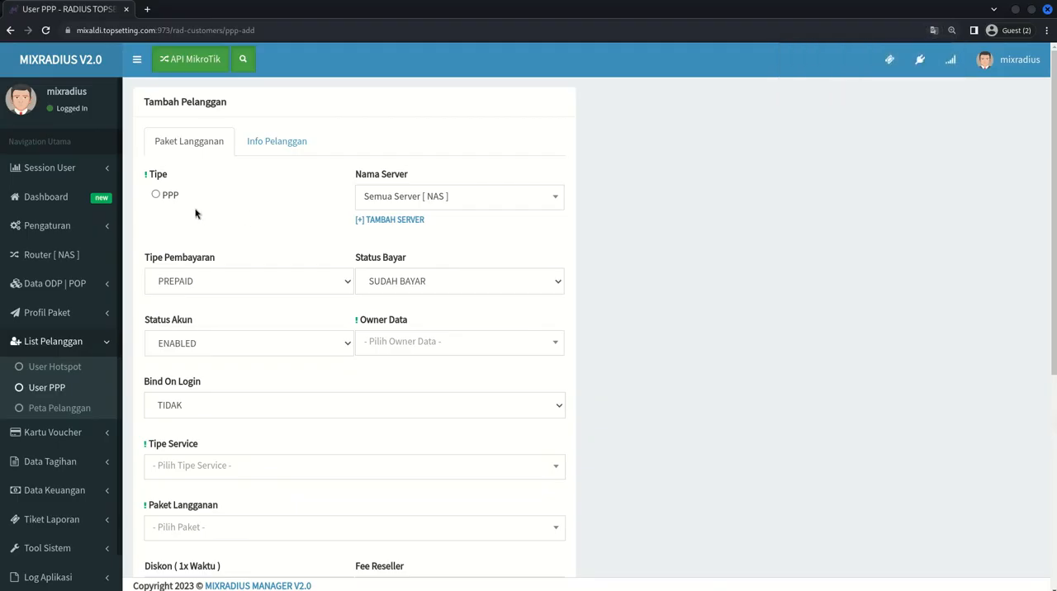
left_click(156, 196)
left_click_drag(351, 177, 433, 179)
left_click_drag(356, 175, 432, 177)
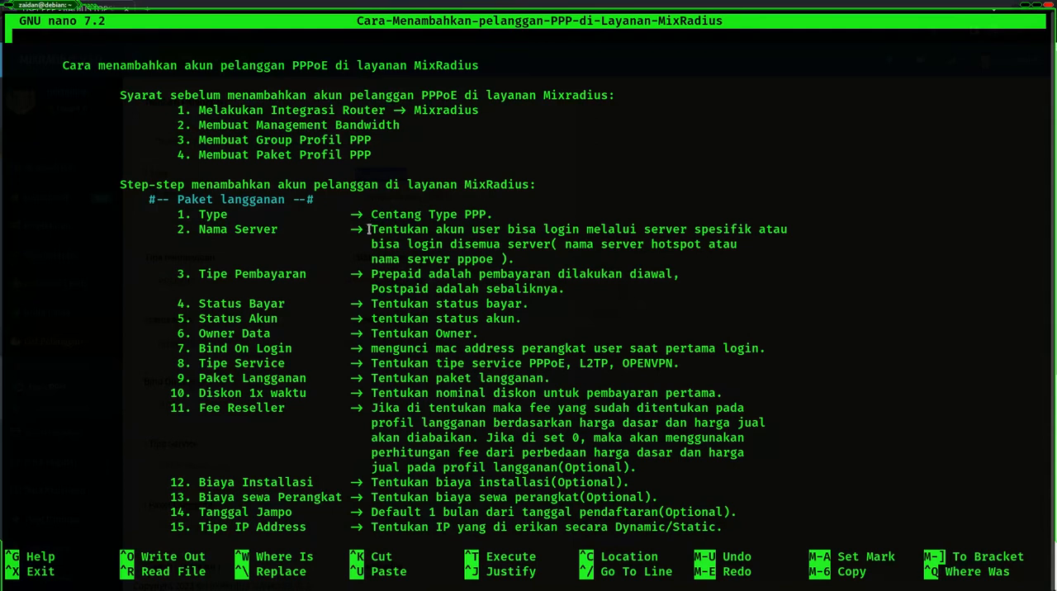
left_click_drag(368, 229, 626, 229)
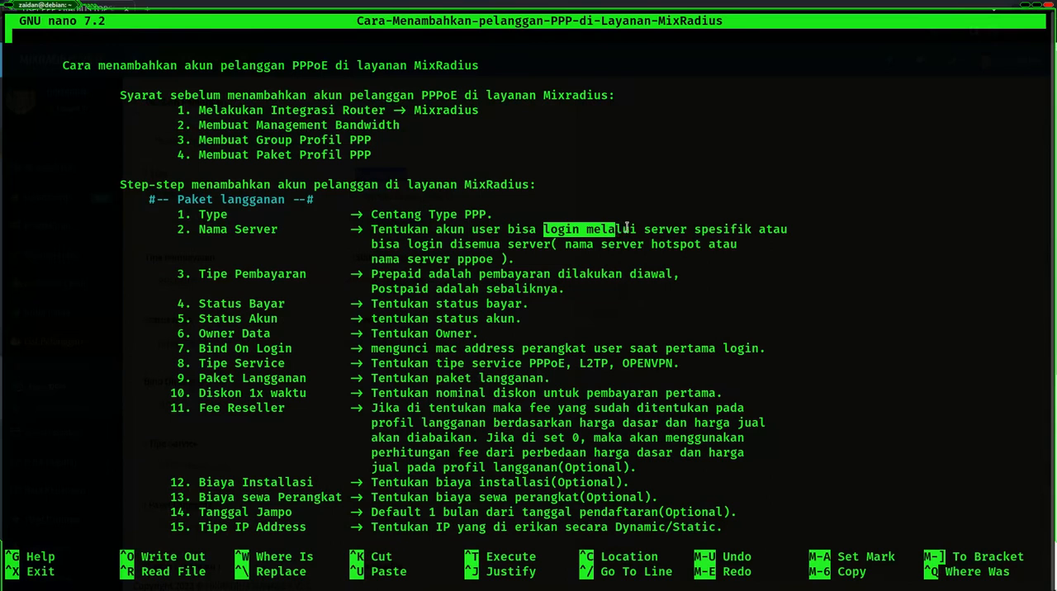
left_click_drag(457, 245, 571, 247)
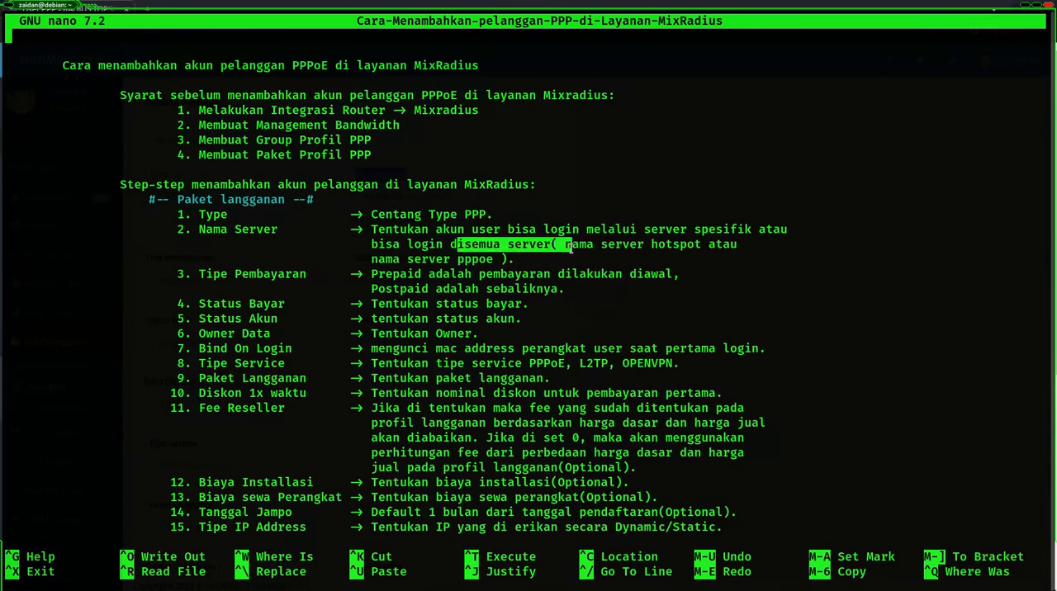
key("alt+Tab")
left_click(516, 203)
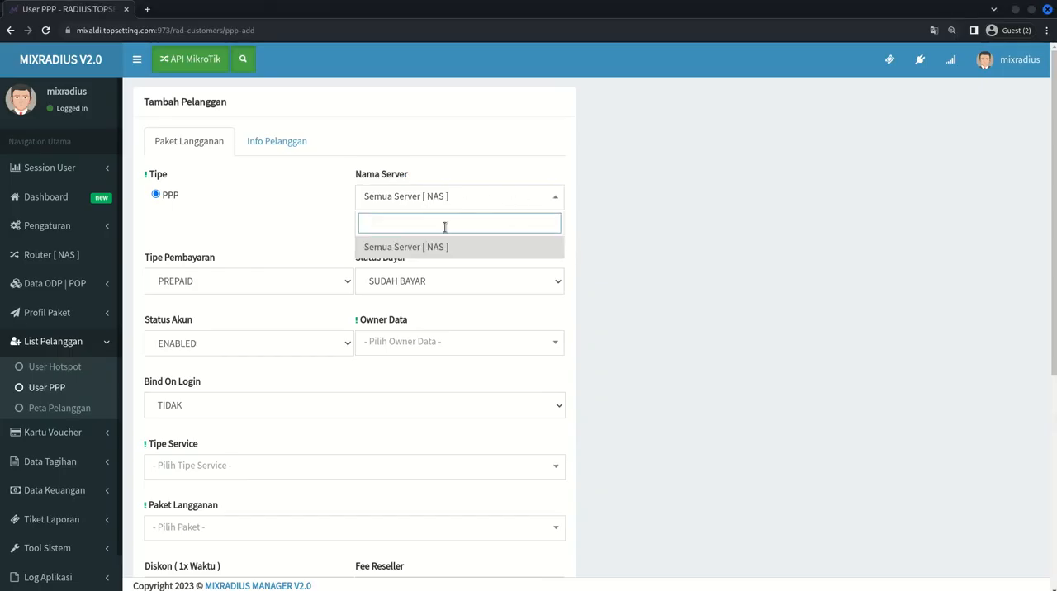
- Choose PREPAID as the Tipe Pembayaran and review the Status Bayar choices
scroll(443, 227, "down", 1)
left_click_drag(144, 143, 219, 146)
left_click(226, 145)
left_click(239, 175)
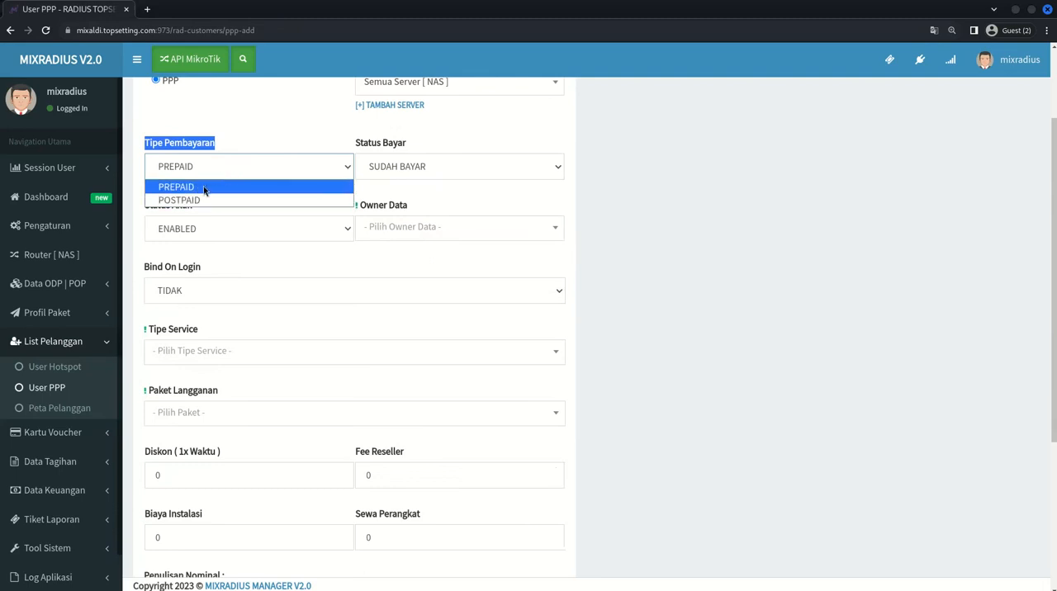
left_click(204, 187)
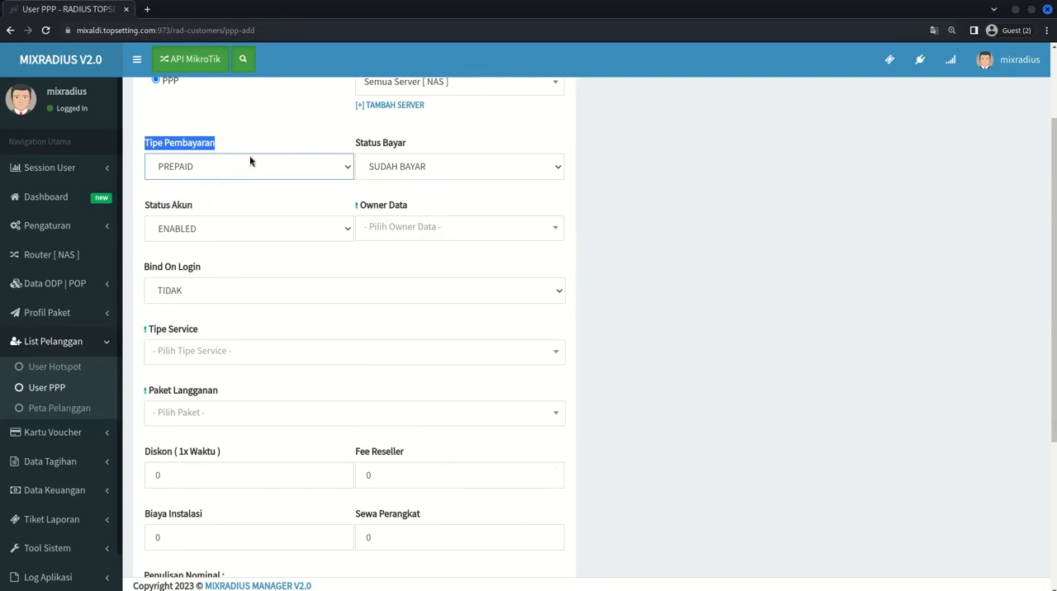
left_click_drag(343, 146, 430, 145)
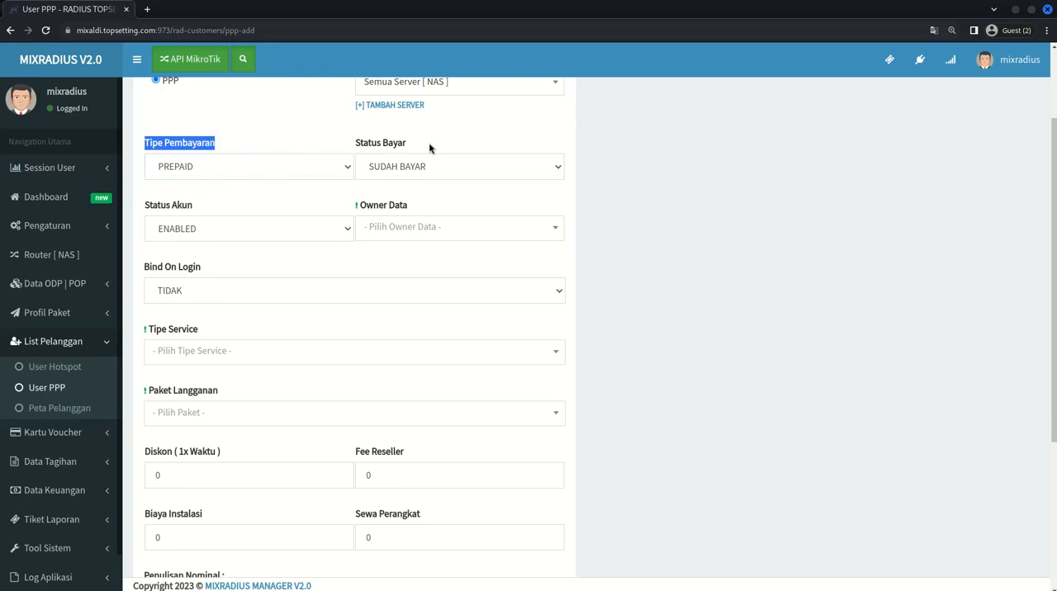
left_click(414, 145)
left_click(406, 169)
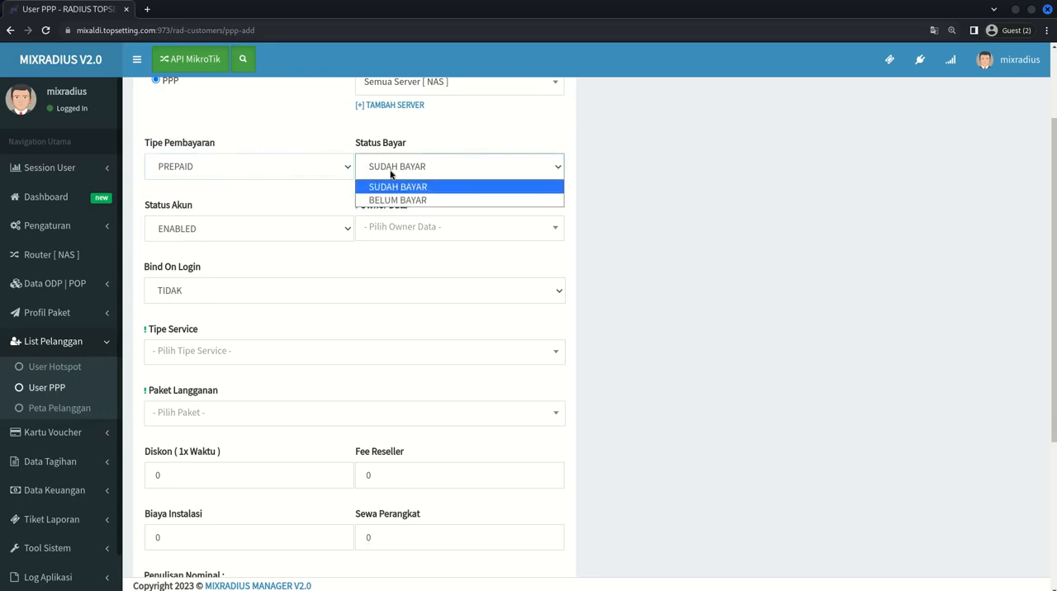
left_click(246, 170)
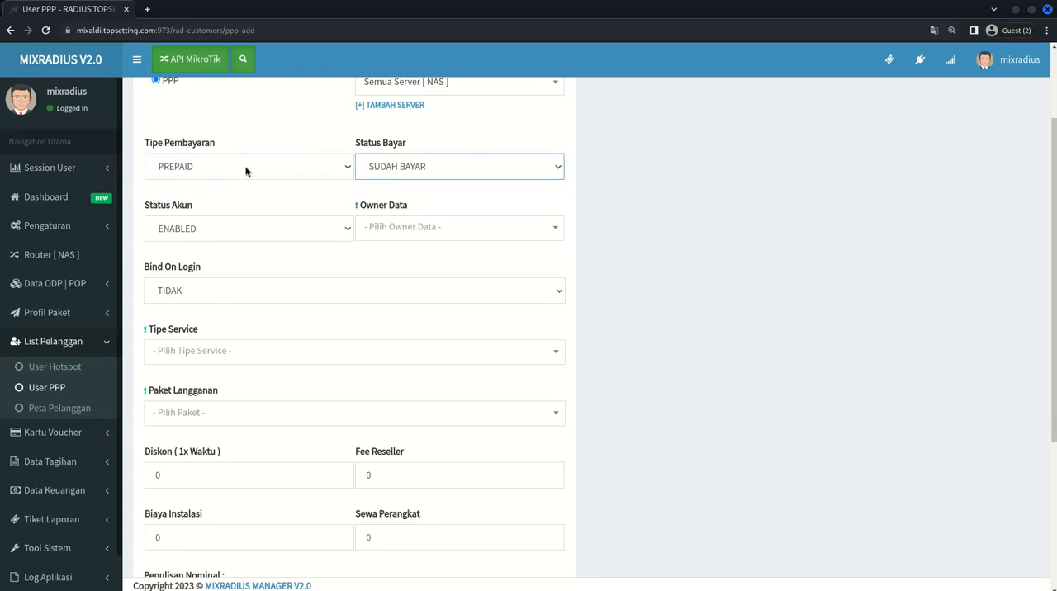
- Try POSTPAID as the Tipe Pembayaran and return it to PREPAID
left_click(245, 170)
left_click(211, 200)
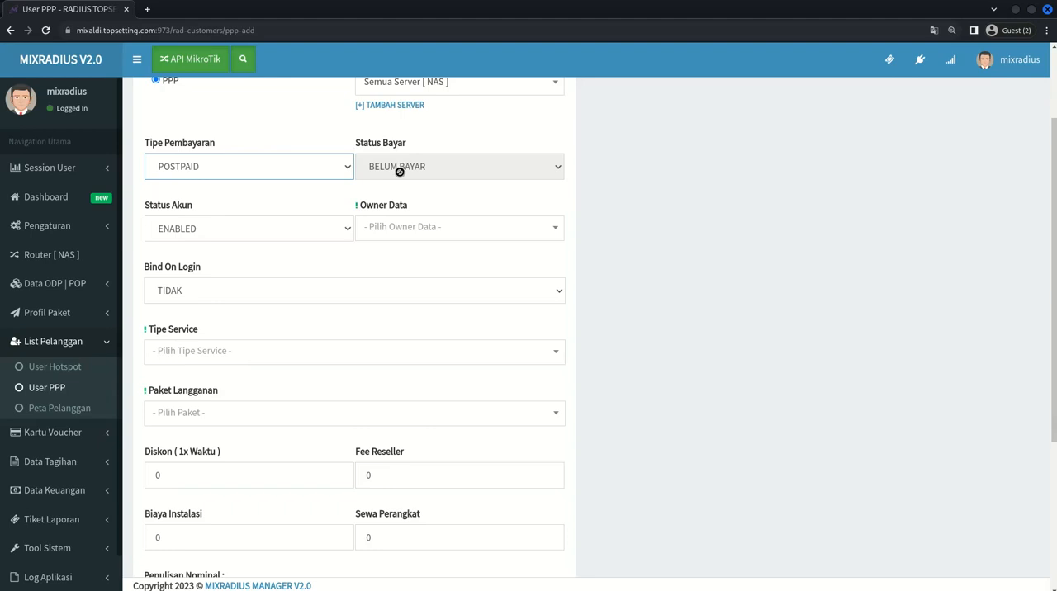
left_click(330, 176)
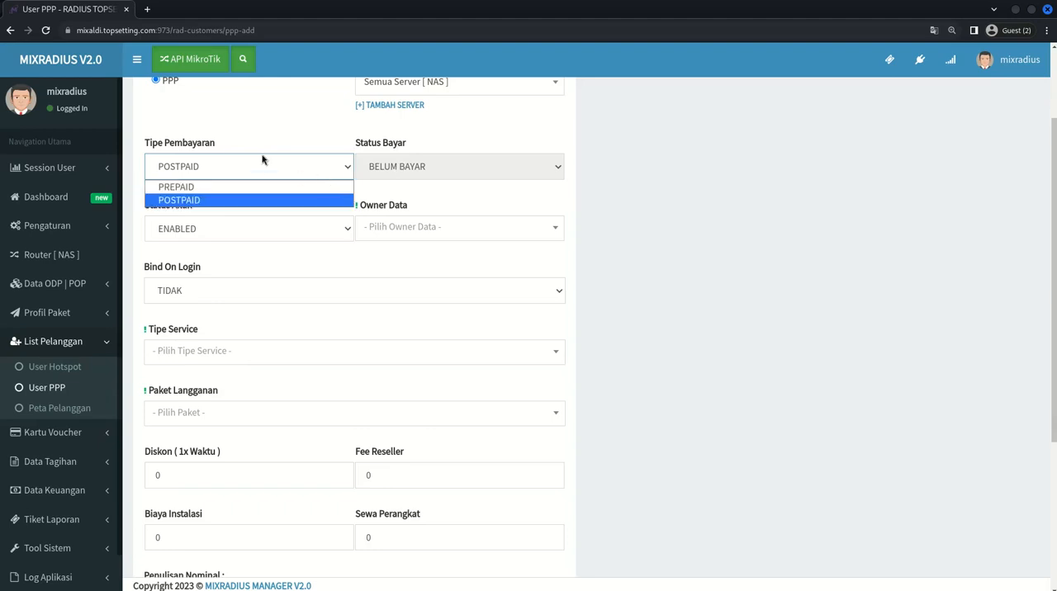
left_click(279, 187)
- Review the available Status Akun choices for the customer account
scroll(628, 169, "down", 1)
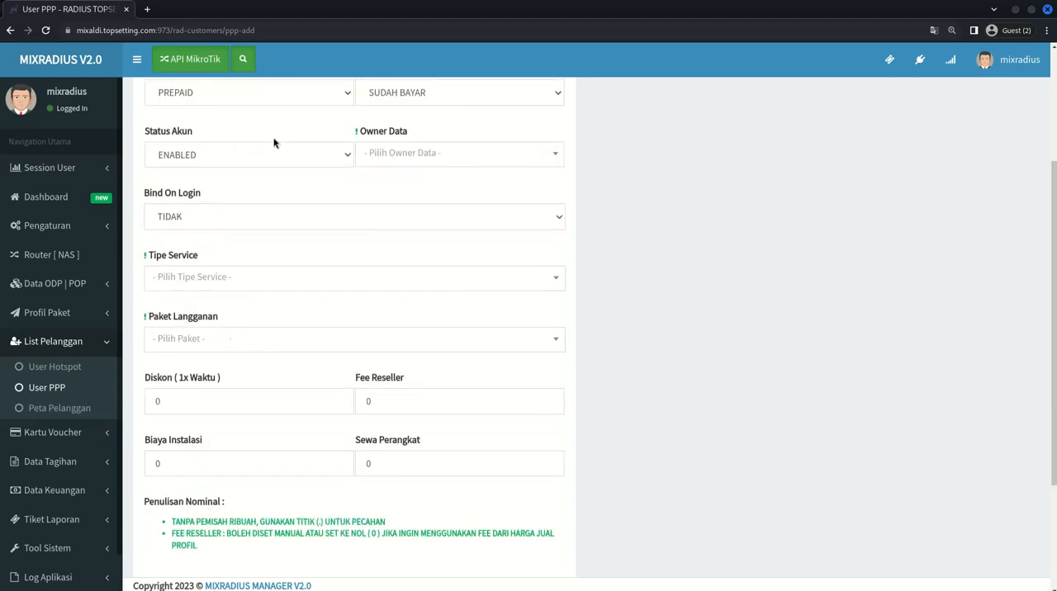
left_click_drag(147, 132, 212, 141)
left_click(210, 157)
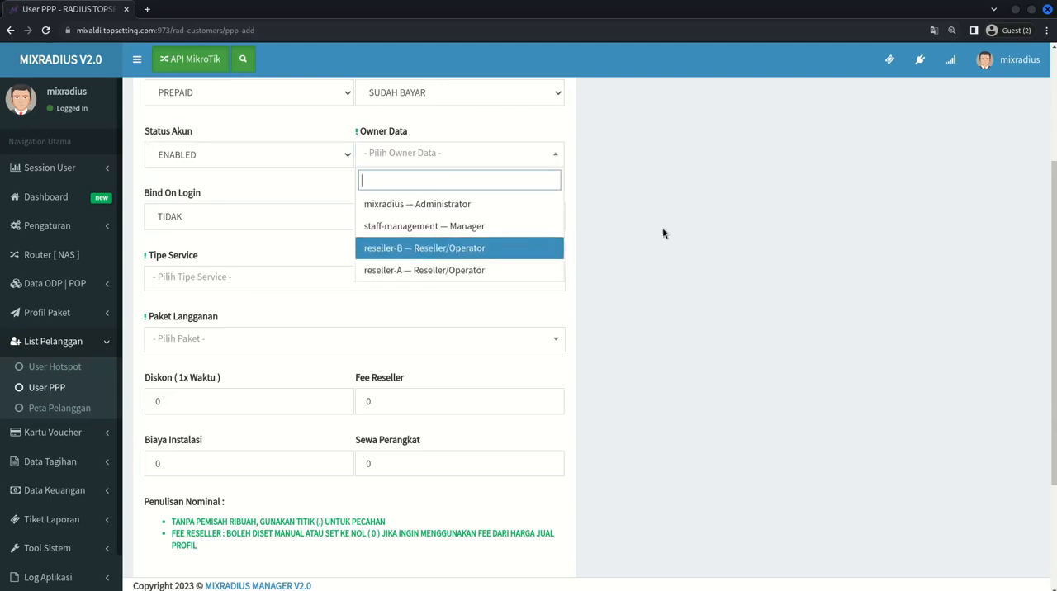
left_click(664, 230)
- Try reseller-A as the Owner Data and replace it with mixradius — Administrator
left_click(455, 161)
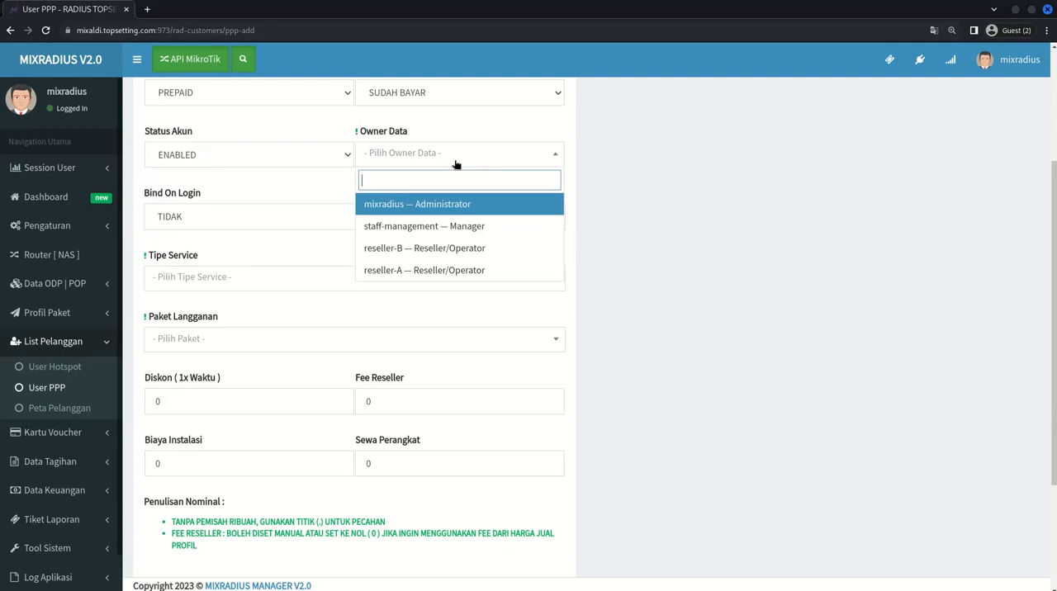
left_click_drag(365, 133, 436, 132)
left_click(428, 161)
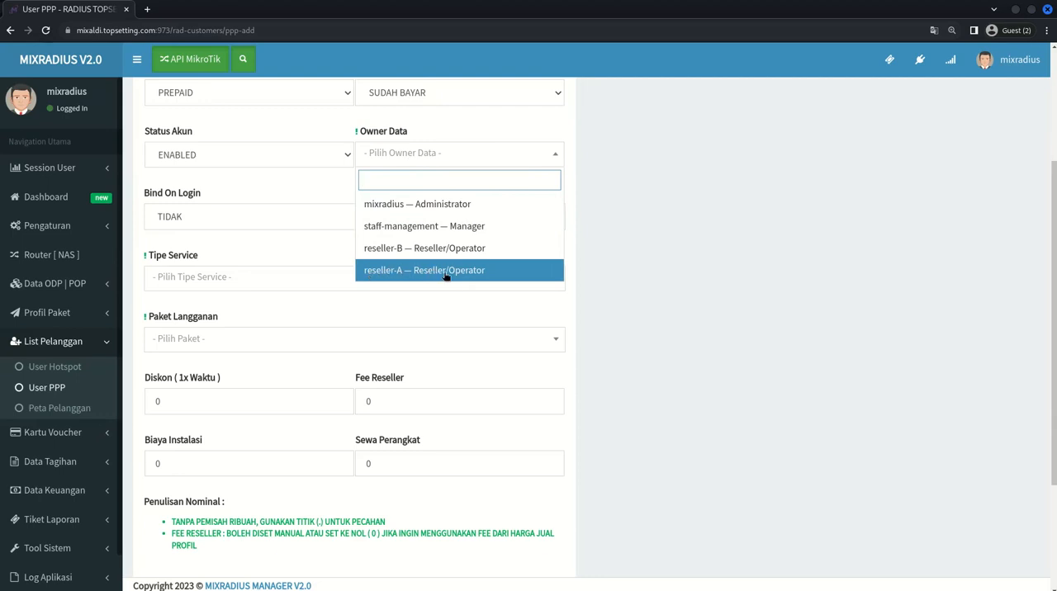
left_click(469, 278)
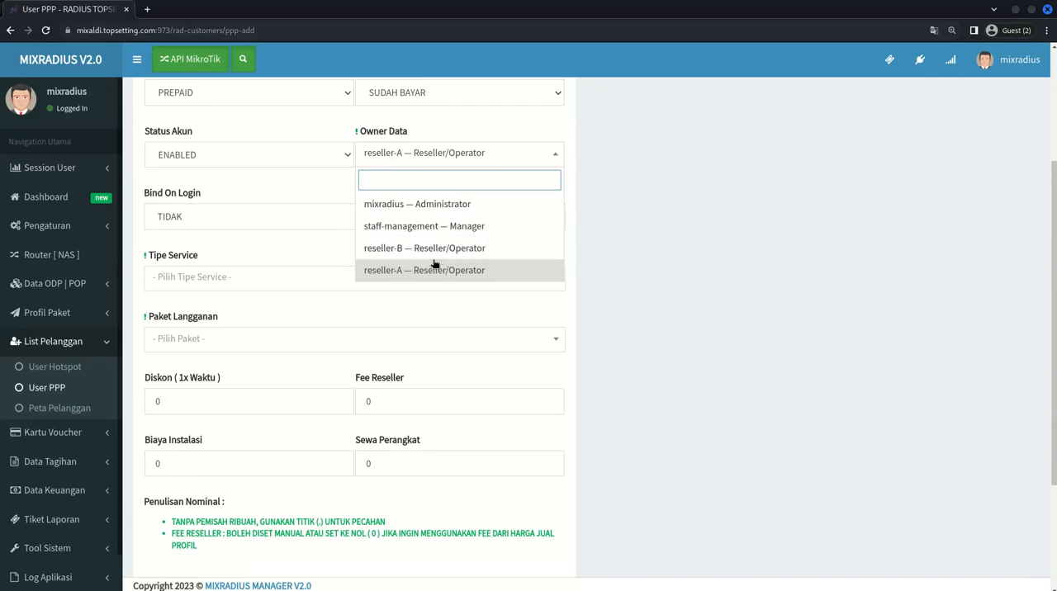
left_click(411, 205)
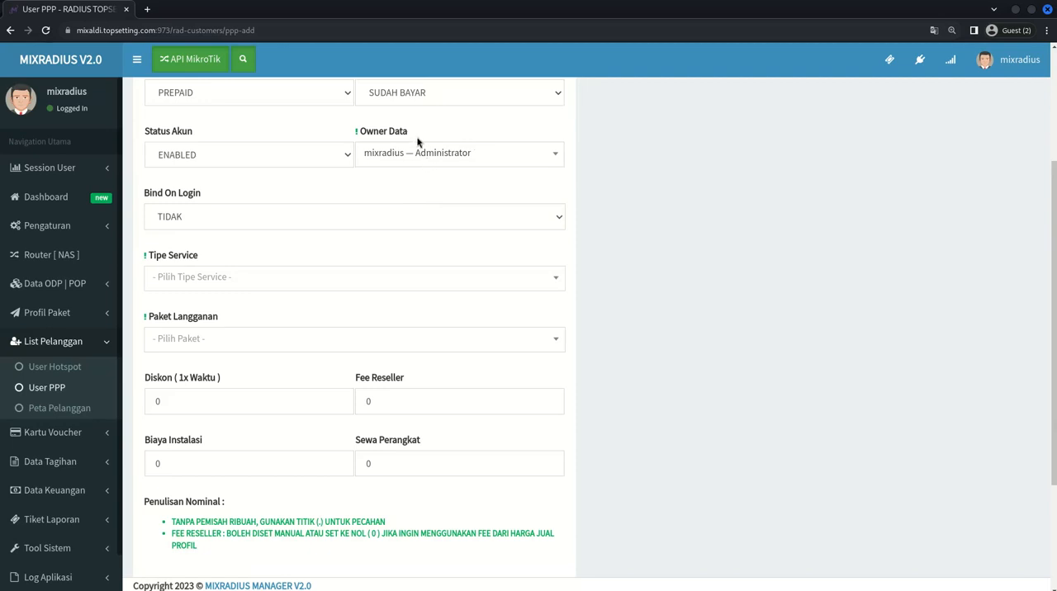
- Review the Bind On Login choices and select TIDAK
left_click(202, 217)
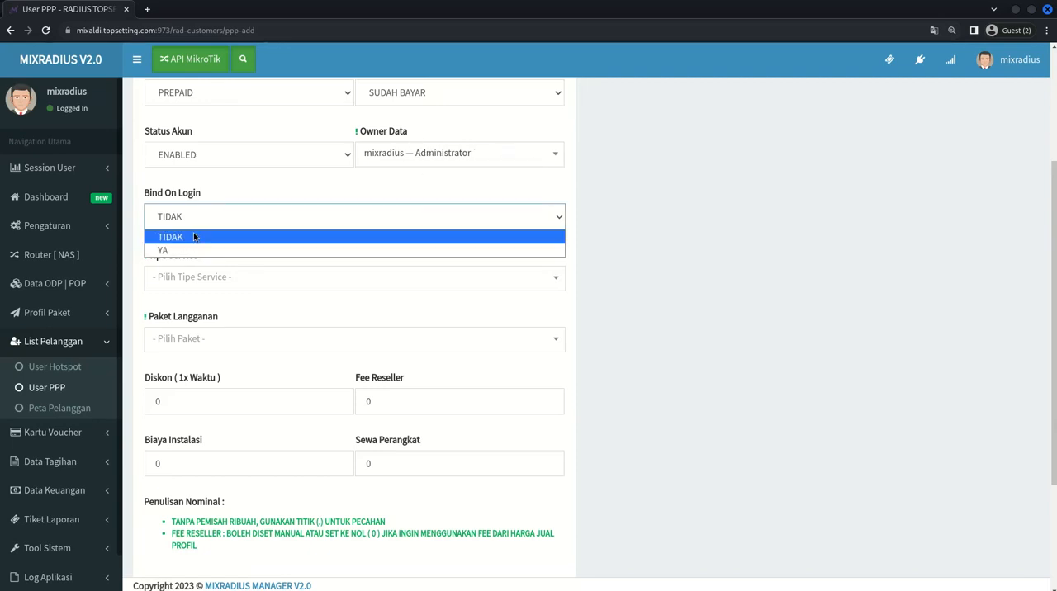
left_click(208, 212)
left_click_drag(136, 195, 260, 208)
left_click(234, 216)
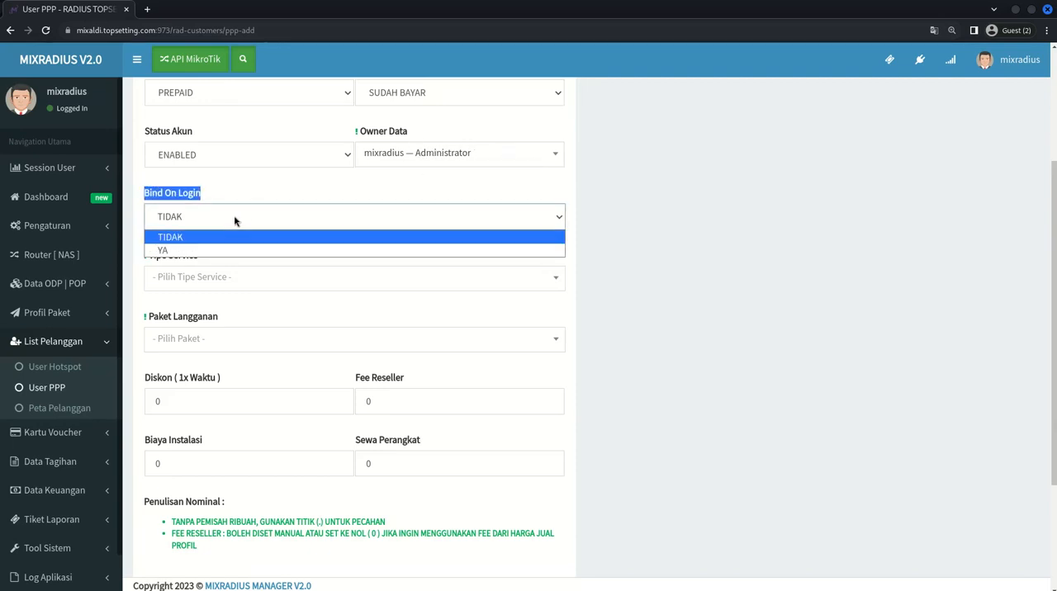
left_click(176, 238)
left_click(380, 218)
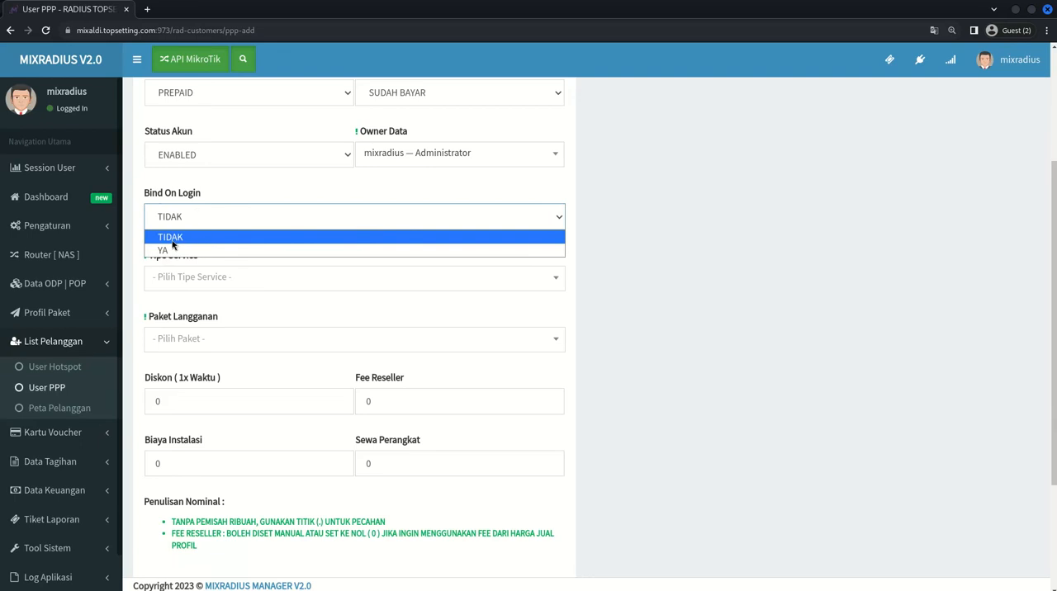
left_click(215, 236)
- Set the Tipe Service of the new customer account to PPPOE
scroll(216, 235, "down", 1)
left_click(212, 185)
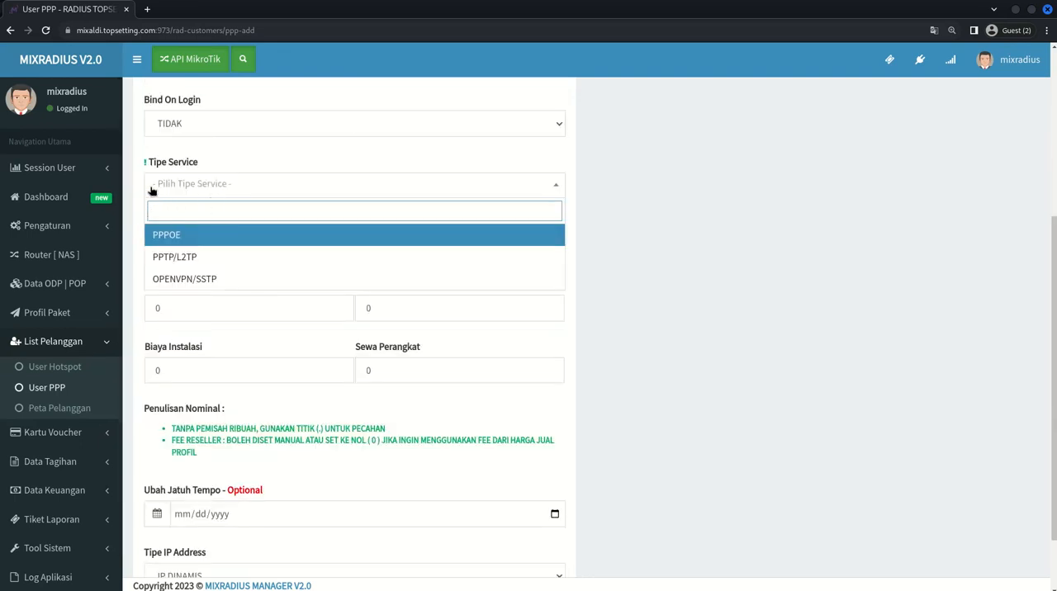
left_click(152, 190)
left_click_drag(149, 166, 222, 169)
left_click(215, 185)
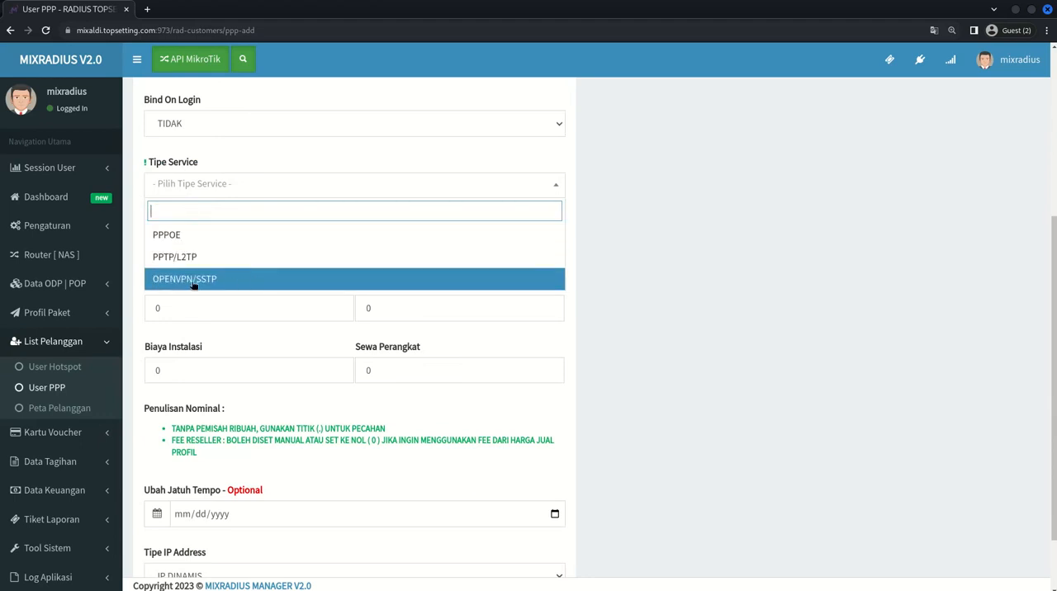
left_click(187, 240)
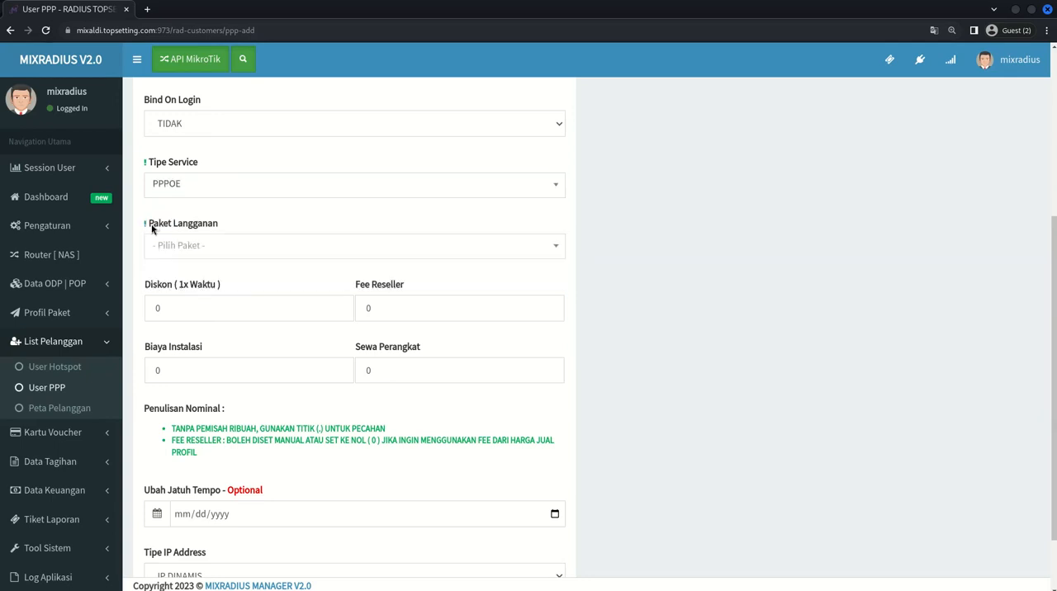
- Choose P1-10Mbps - Rp. 200.000,00 as the Paket Langganan
left_click_drag(150, 229, 272, 233)
left_click(270, 228)
left_click(216, 248)
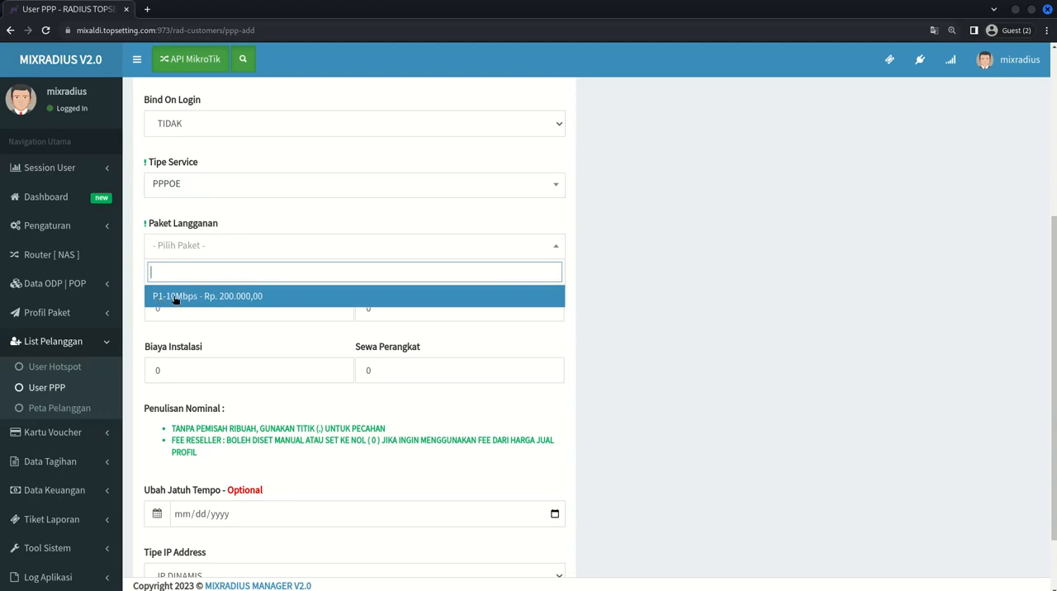
left_click(210, 297)
- Find the Diskon ( 1x Waktu ) field, consult the notes about it, and return to the customer form
scroll(208, 285, "down", 1)
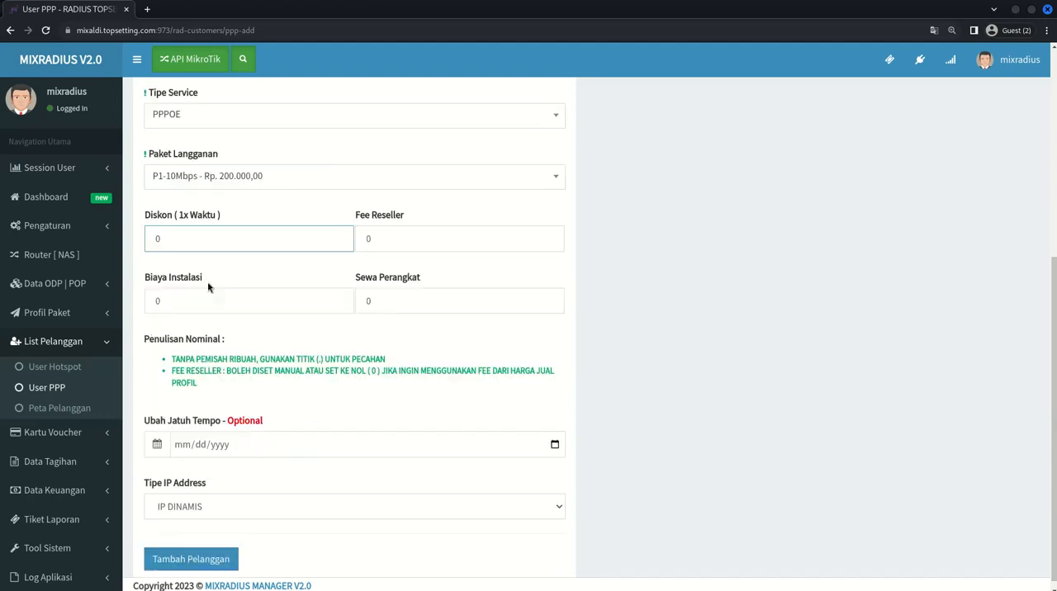
left_click_drag(144, 219, 212, 217)
left_click(236, 214)
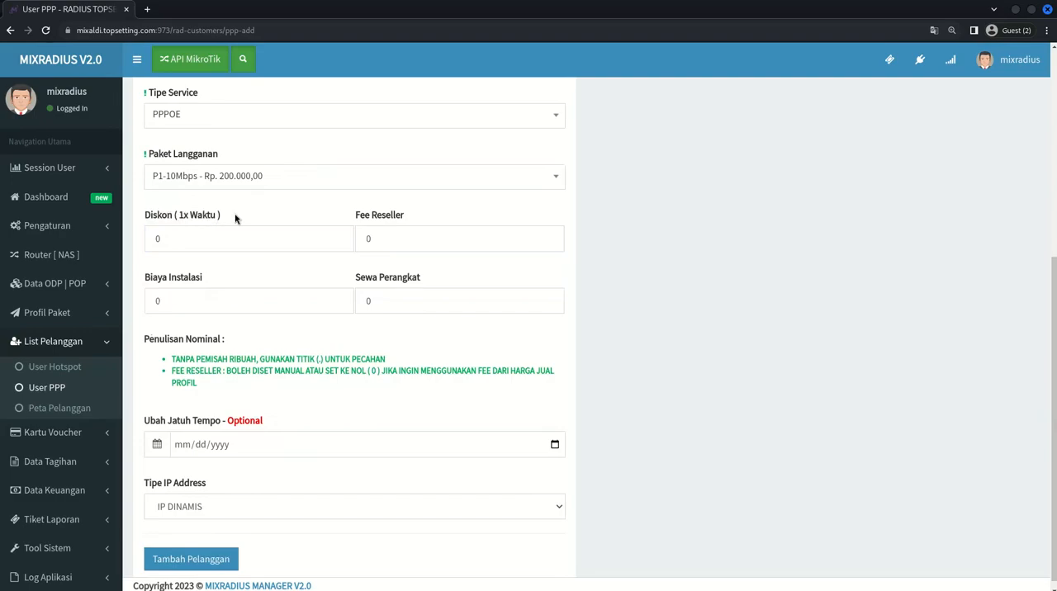
key("alt+Tab")
left_click_drag(357, 203, 486, 200)
left_click_drag(523, 200, 727, 201)
key("alt+Tab")
- Try a one-time discount of 50000 in the Diskon ( 1x Waktu ) field
double_click(240, 241)
type("5")
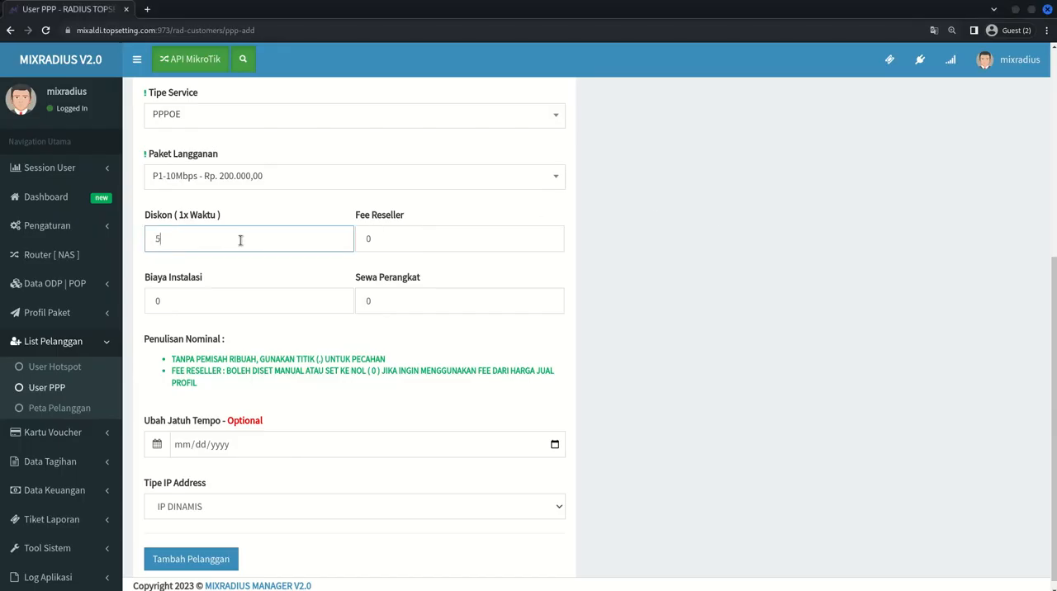
type("0000")
left_click_drag(167, 239, 204, 239)
left_click(203, 239)
left_click(224, 215)
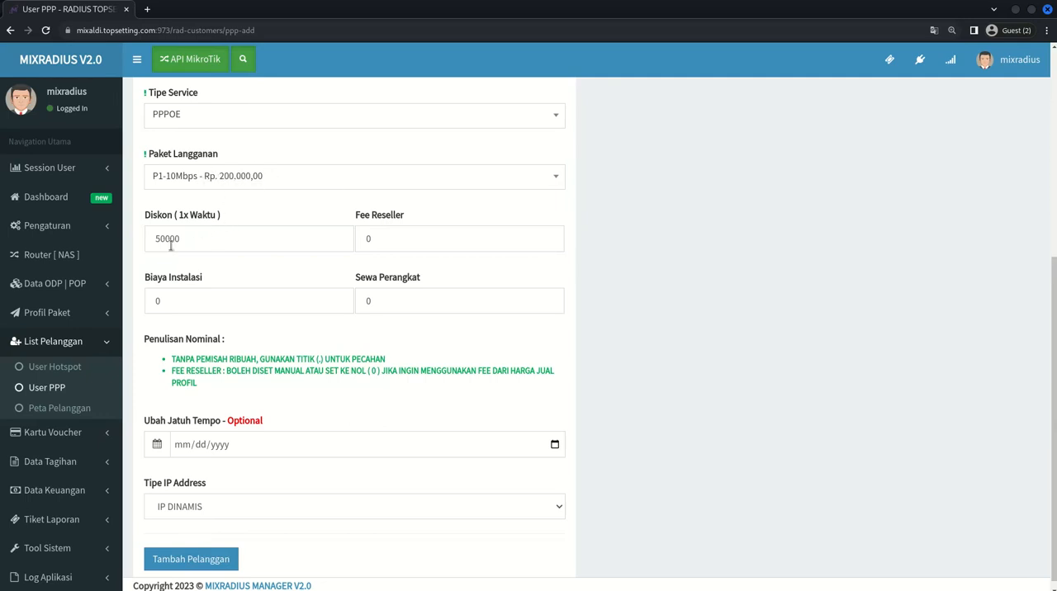
- Check the trial discount against the package price and reset Diskon ( 1x Waktu ) to 0
left_click_drag(151, 238, 221, 215)
left_click_drag(169, 239, 212, 238)
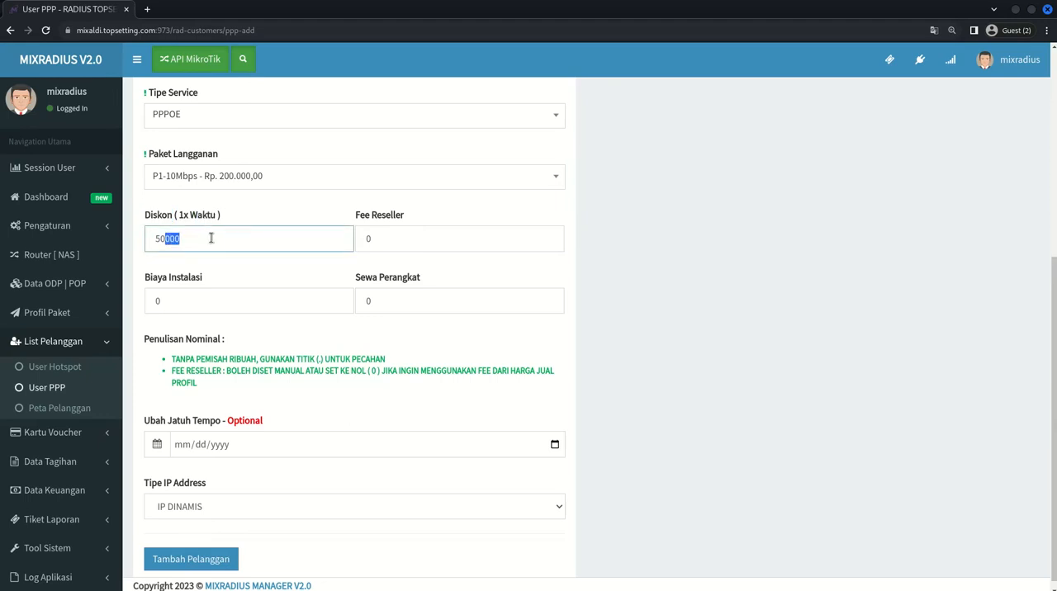
left_click(222, 198)
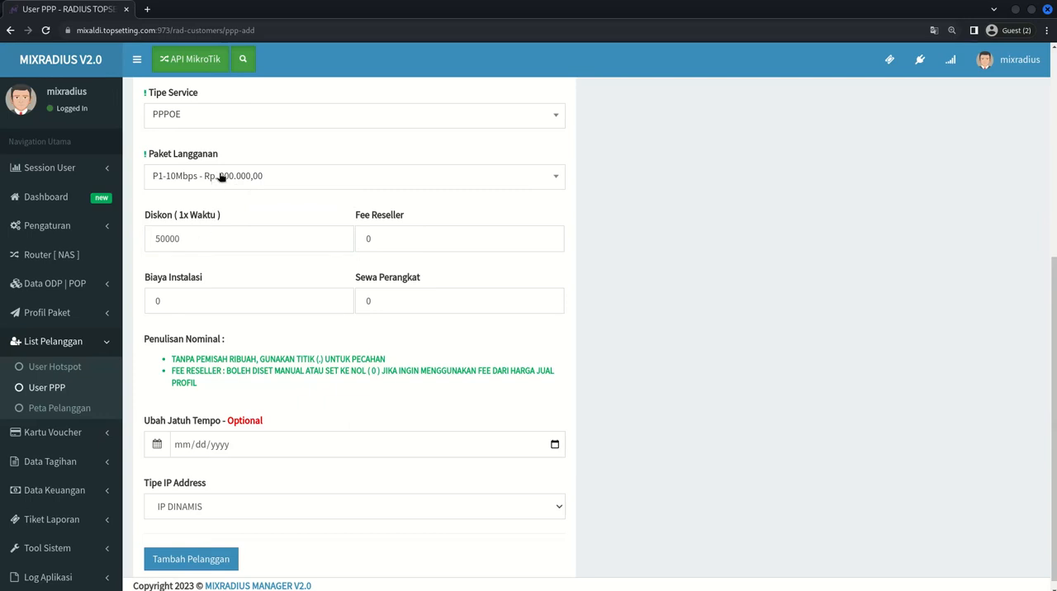
left_click_drag(151, 242, 198, 242)
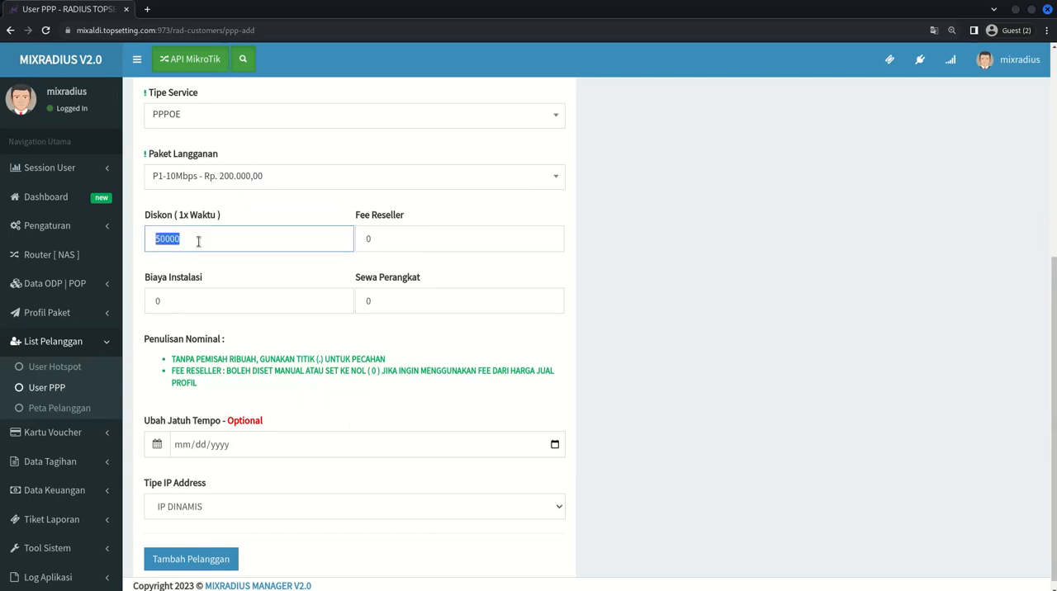
left_click(221, 210)
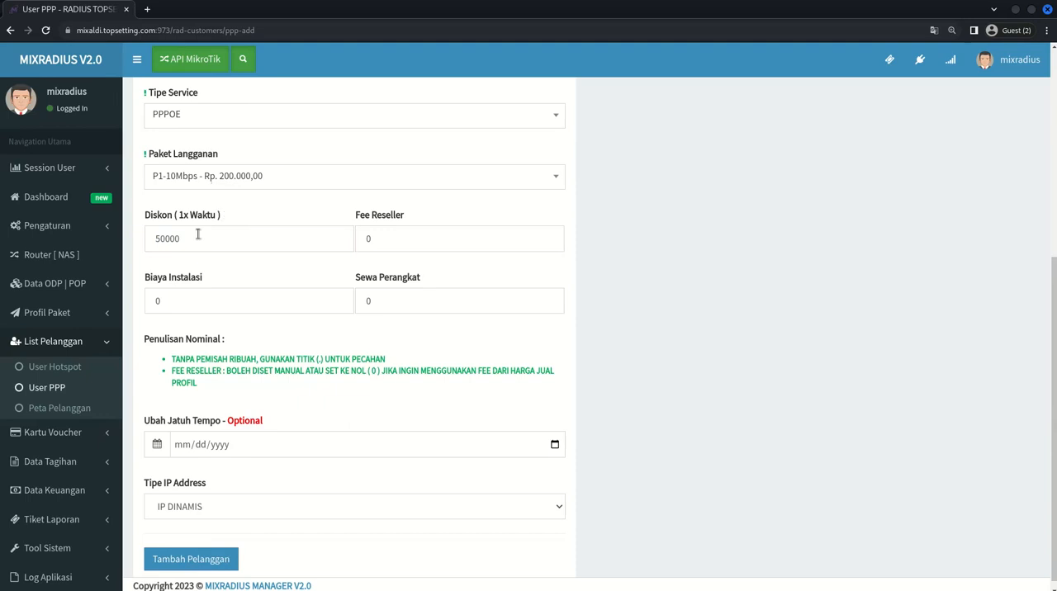
double_click(201, 238)
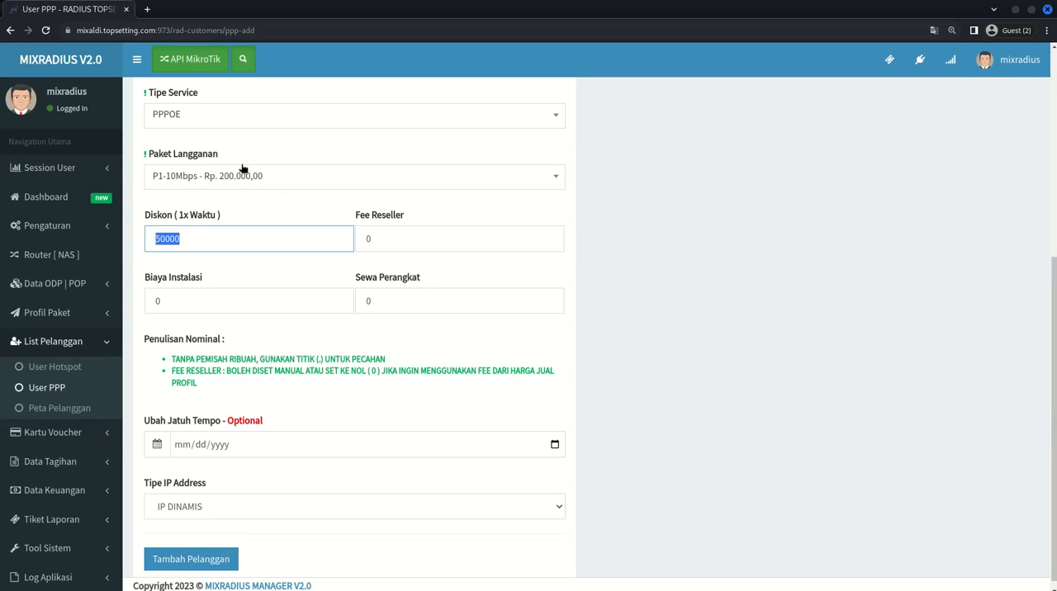
left_click(228, 238)
double_click(227, 239)
key("BackSpace")
- Examine the Fee Reseller field and its amount without editing it
left_click_drag(353, 216, 429, 219)
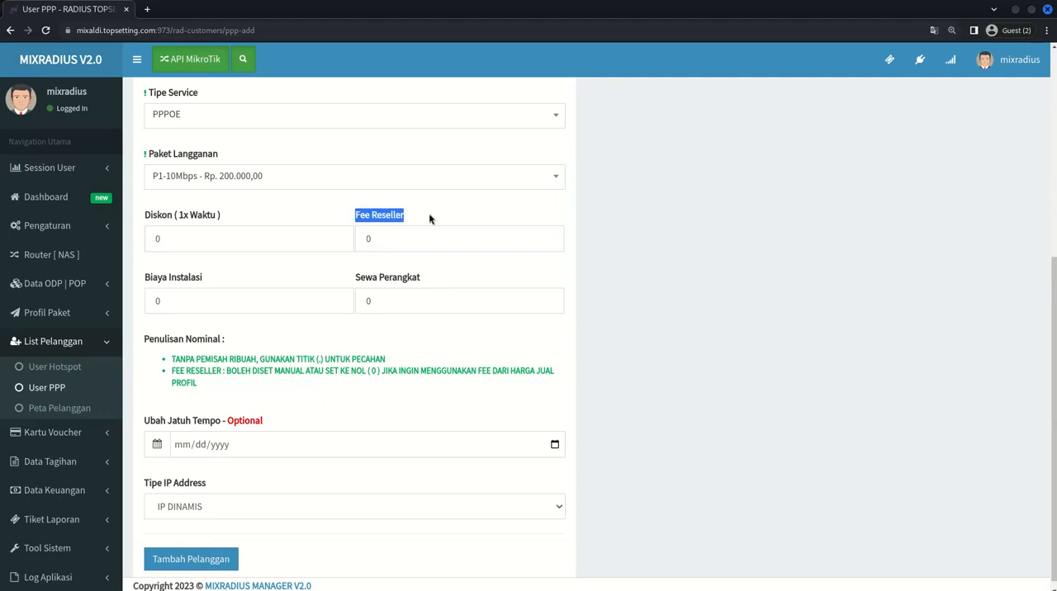
left_click(427, 219)
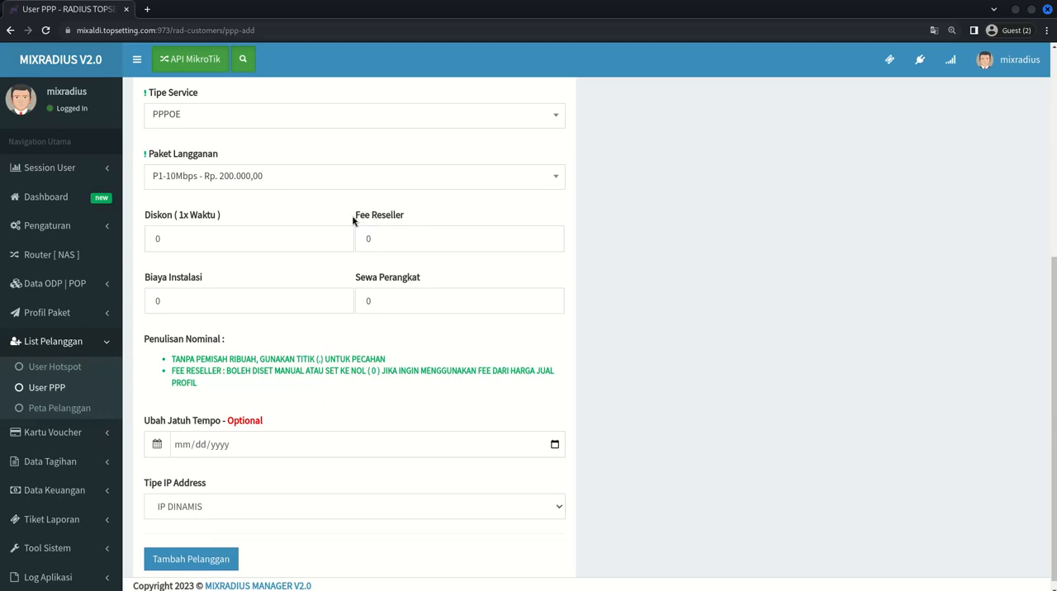
left_click_drag(355, 217, 407, 220)
left_click(407, 219)
left_click(395, 237)
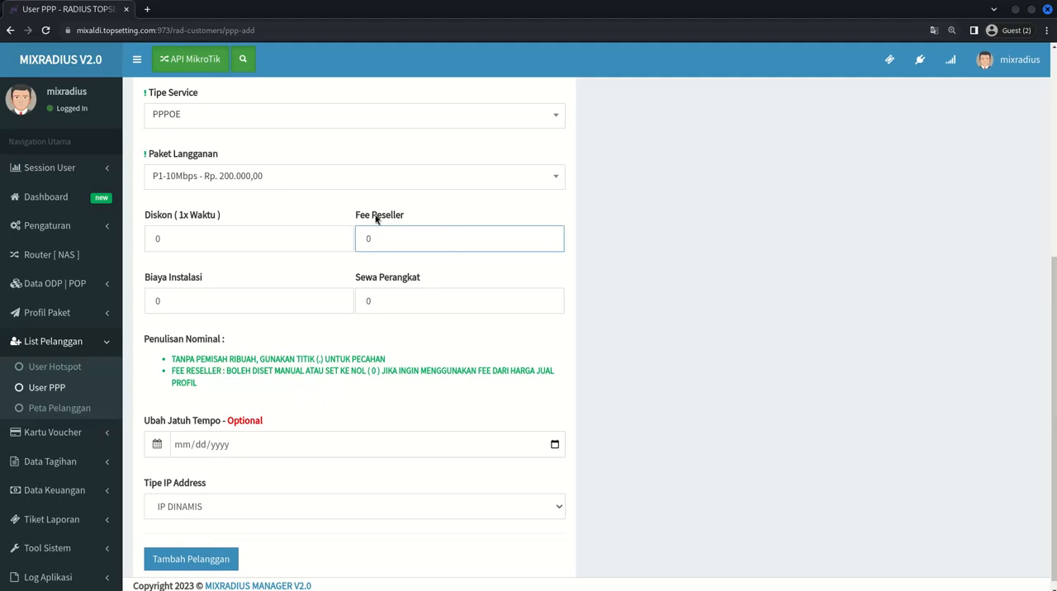
left_click(426, 218)
left_click(408, 242)
left_click_drag(406, 241, 356, 238)
left_click(376, 234)
double_click(376, 235)
left_click(349, 220)
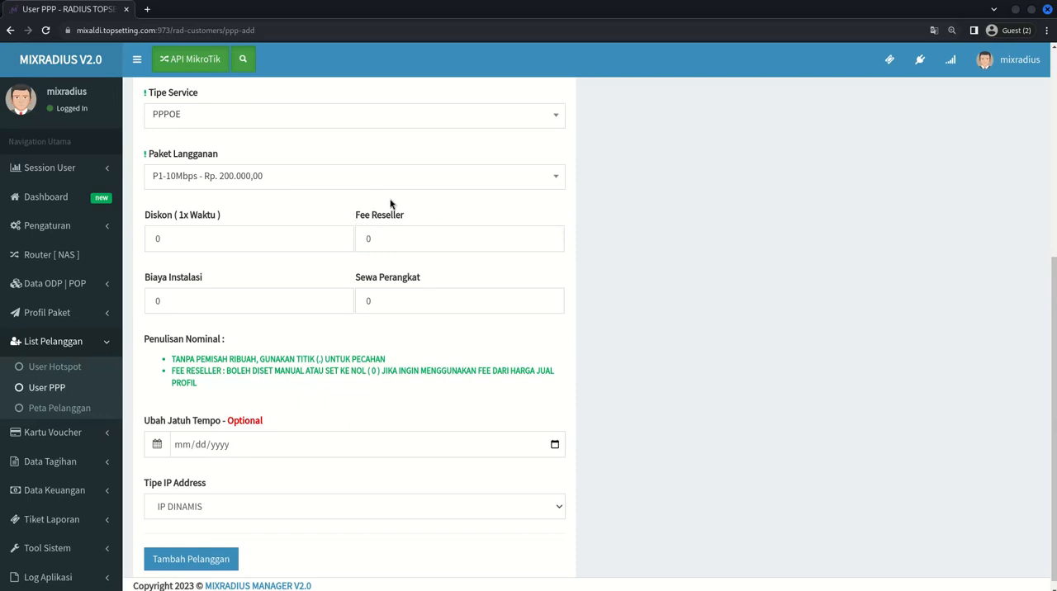
- Examine the Biaya Instalasi and Sewa Perangkat fee fields without editing them
left_click_drag(291, 278, 206, 288)
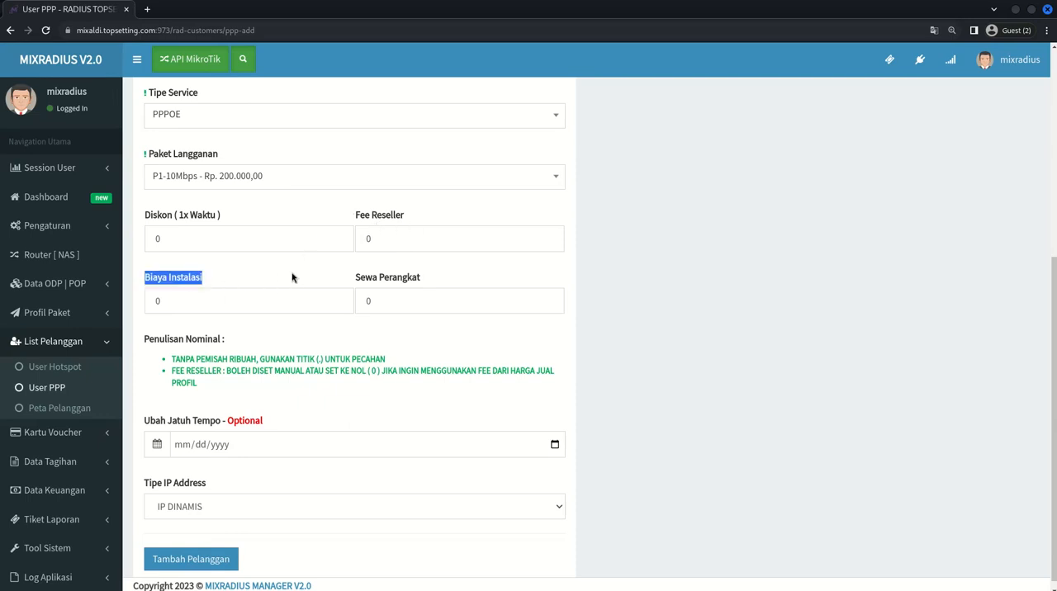
left_click(293, 275)
left_click(238, 300)
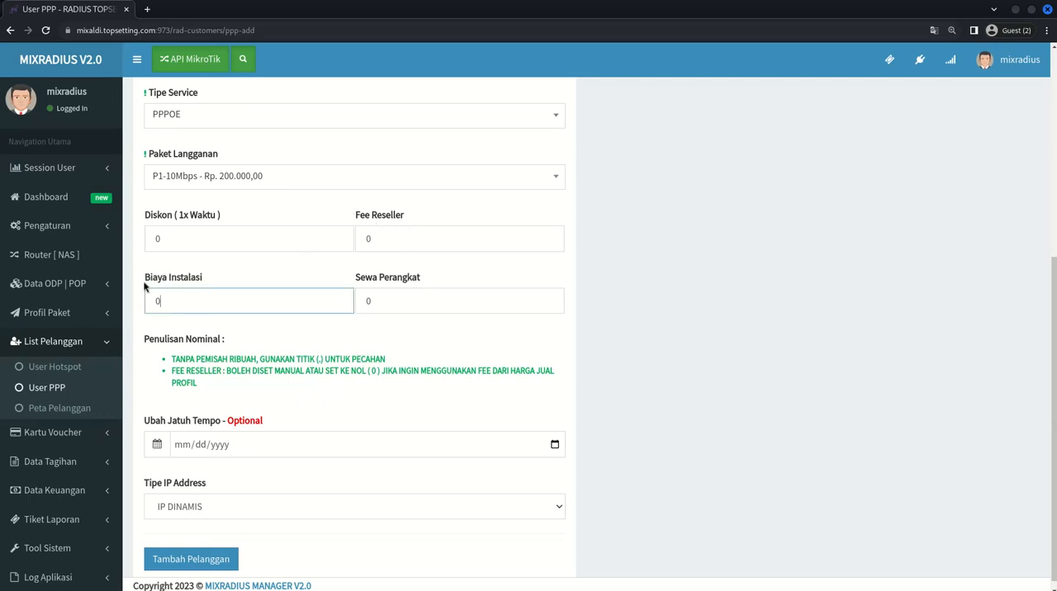
left_click_drag(147, 284, 216, 290)
left_click(208, 300)
left_click(382, 291)
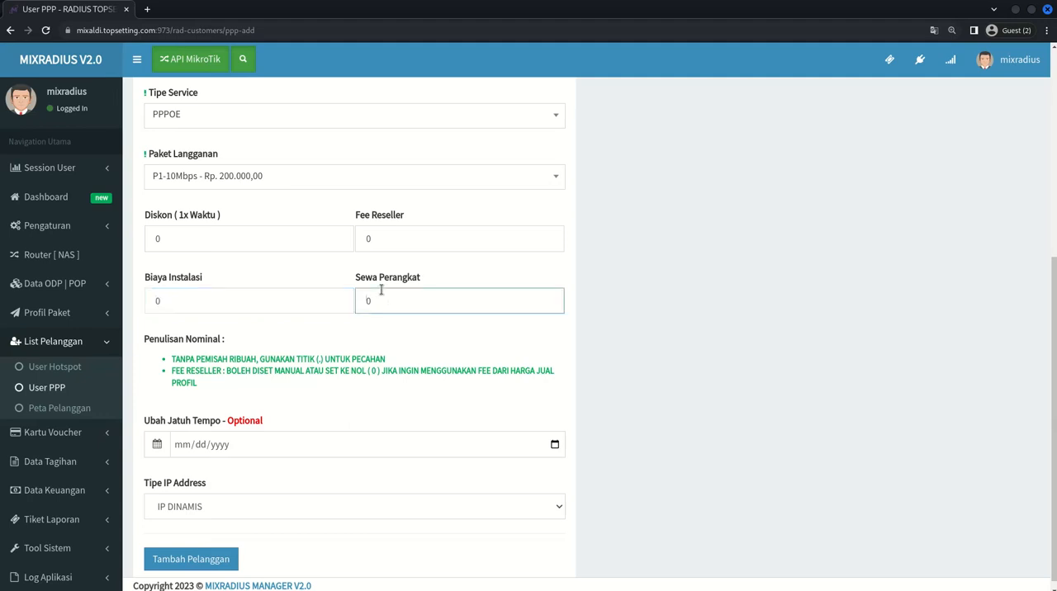
left_click_drag(349, 280, 387, 283)
left_click(446, 281)
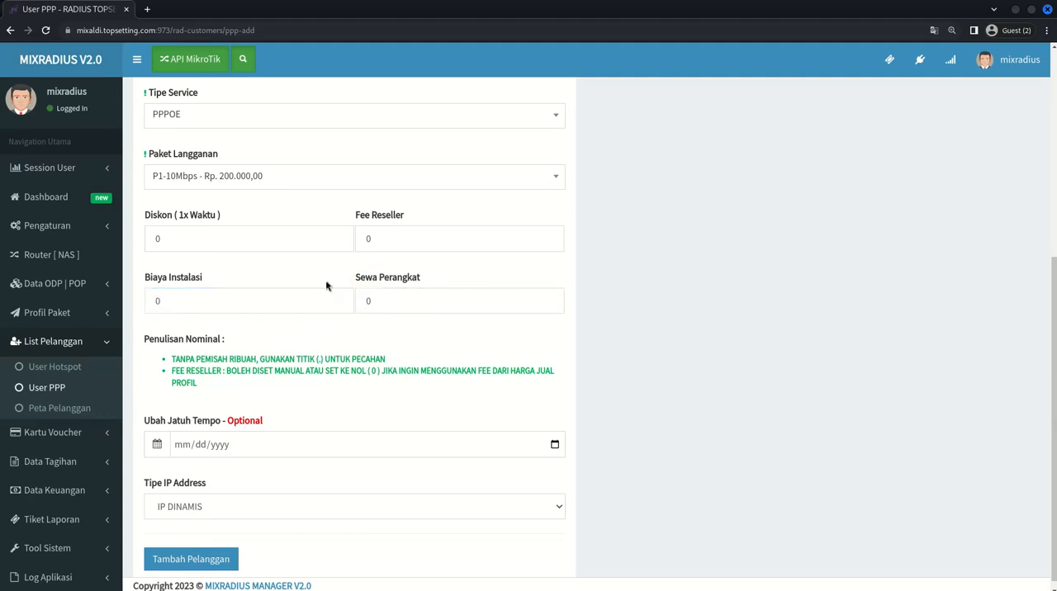
left_click(407, 300)
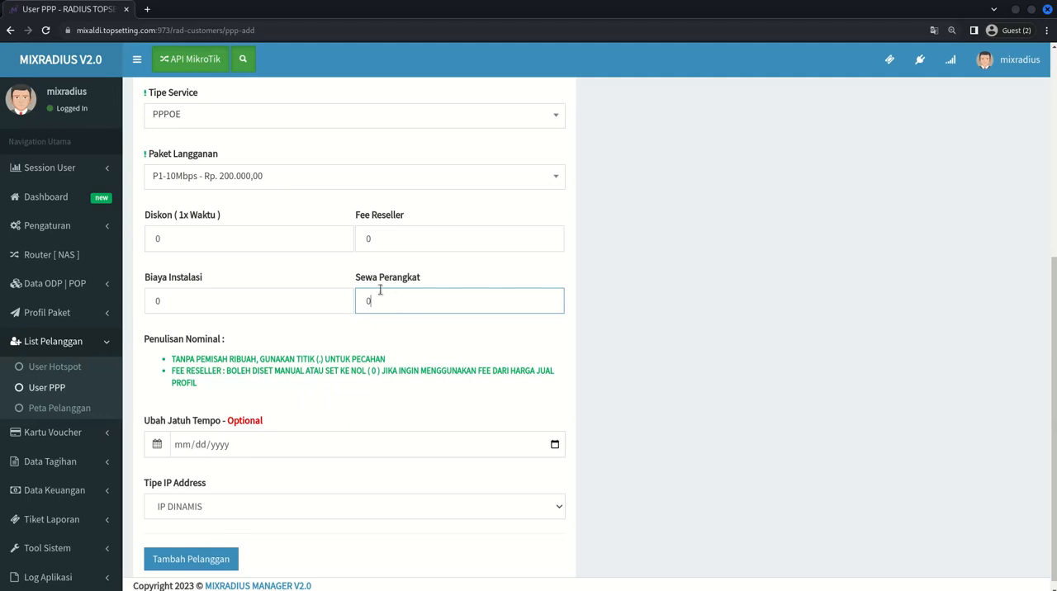
mouse_move(362, 281)
left_mouse_down()
mouse_move(383, 283)
mouse_move(359, 282)
left_mouse_up()
left_click(411, 283)
left_click(363, 283)
left_click_drag(438, 284, 346, 302)
left_click(385, 300)
- Examine the calendar of the optional Ubah Jatuh Tempo date and close it without choosing a date
scroll(275, 417, "down", 1)
left_click(275, 417)
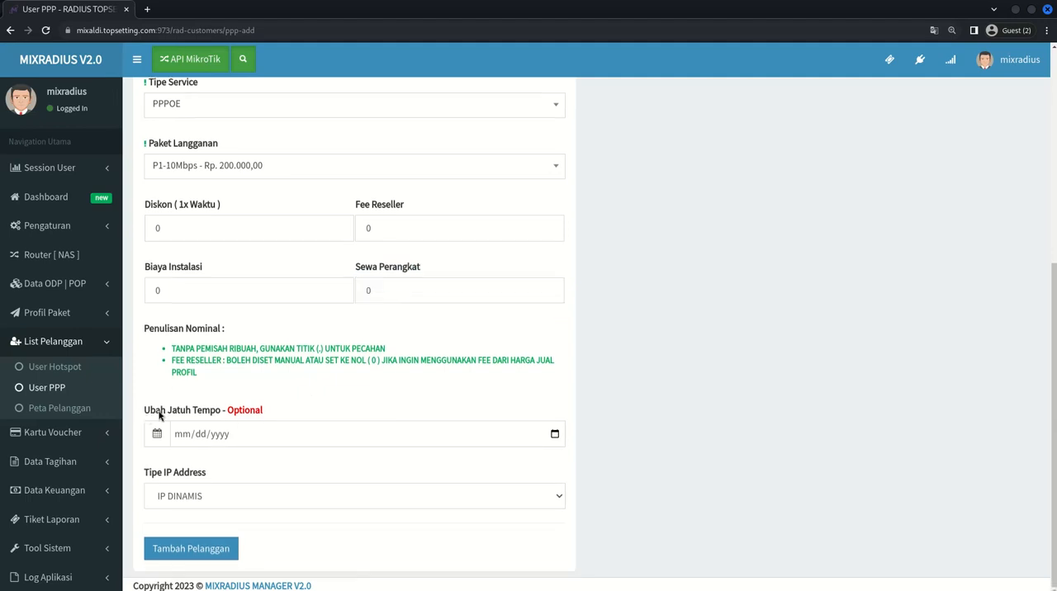
left_click_drag(145, 413, 205, 416)
left_click(555, 435)
left_click(531, 383)
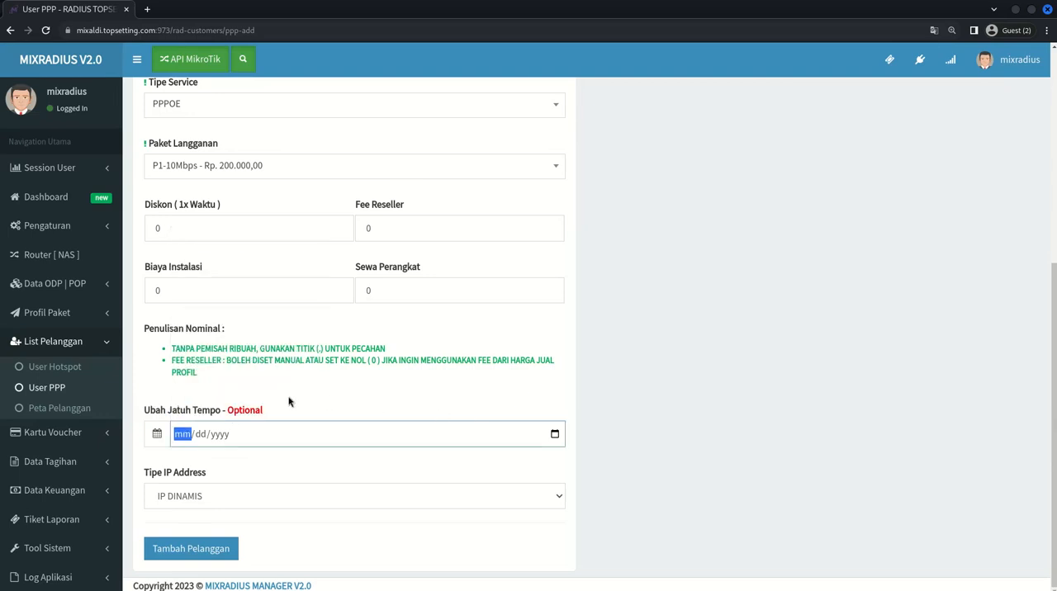
left_click(558, 434)
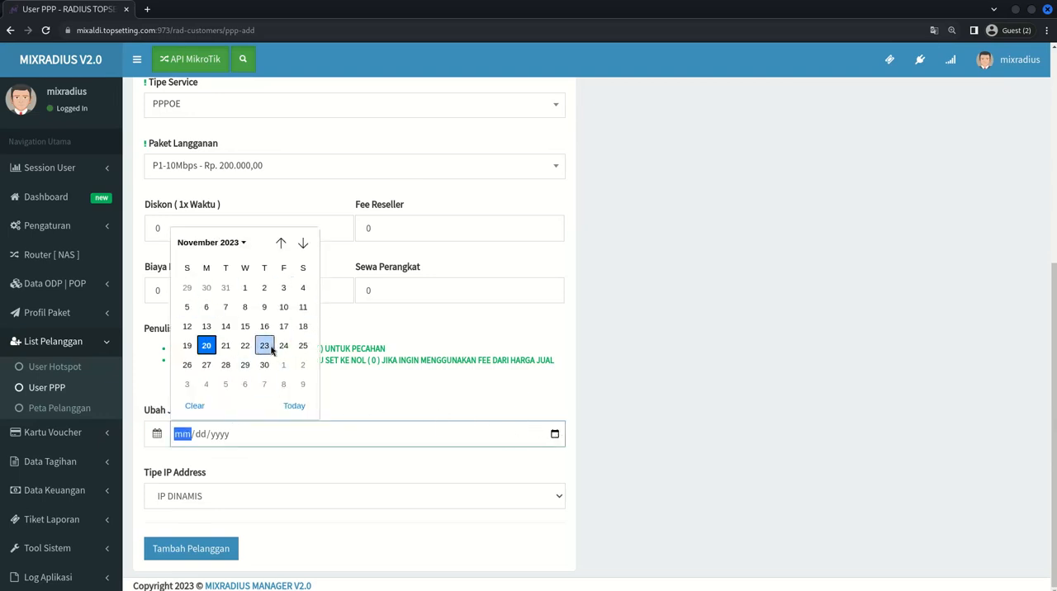
left_click(154, 429)
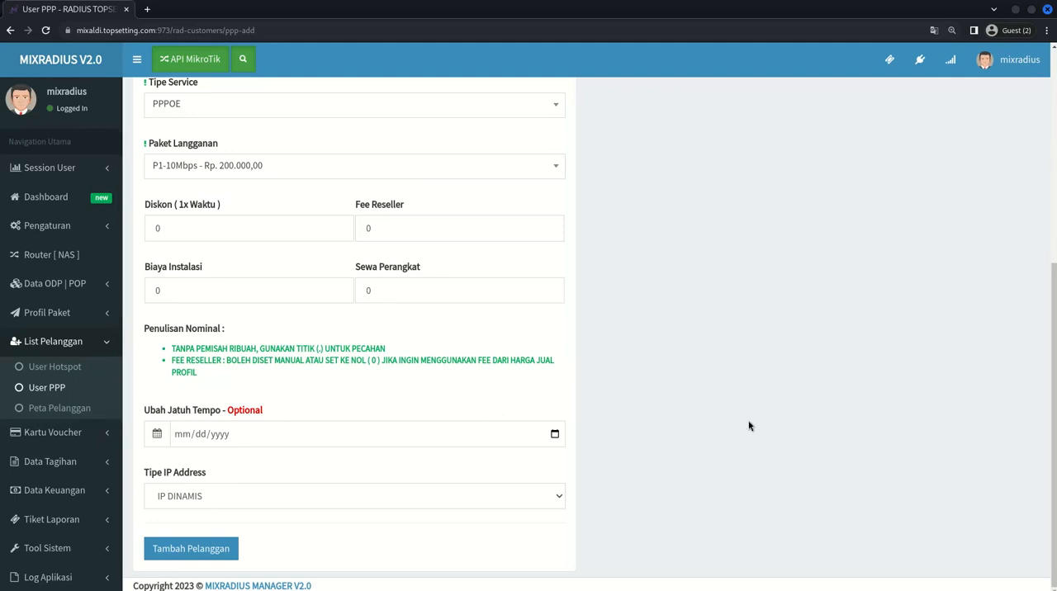
- Review the Tipe IP Address choices and keep IP DINAMIS selected
left_click_drag(143, 474, 192, 476)
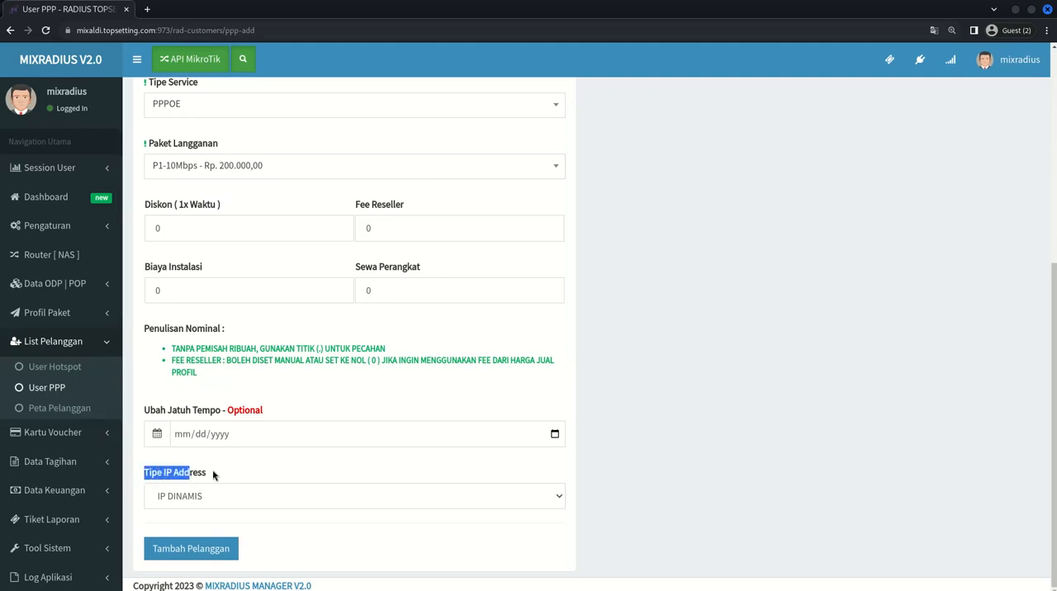
left_click(213, 475)
left_click(214, 500)
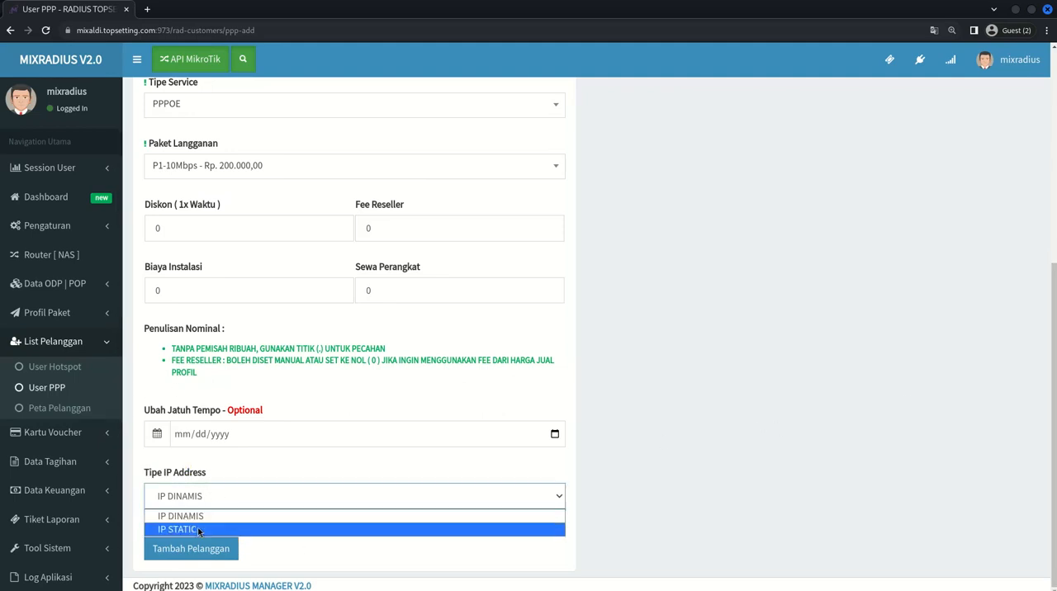
left_click(189, 517)
- Try IP STATIC as the Tipe IP Address and examine its Grup Profil and Remote Address fields
left_click(191, 499)
left_click(191, 529)
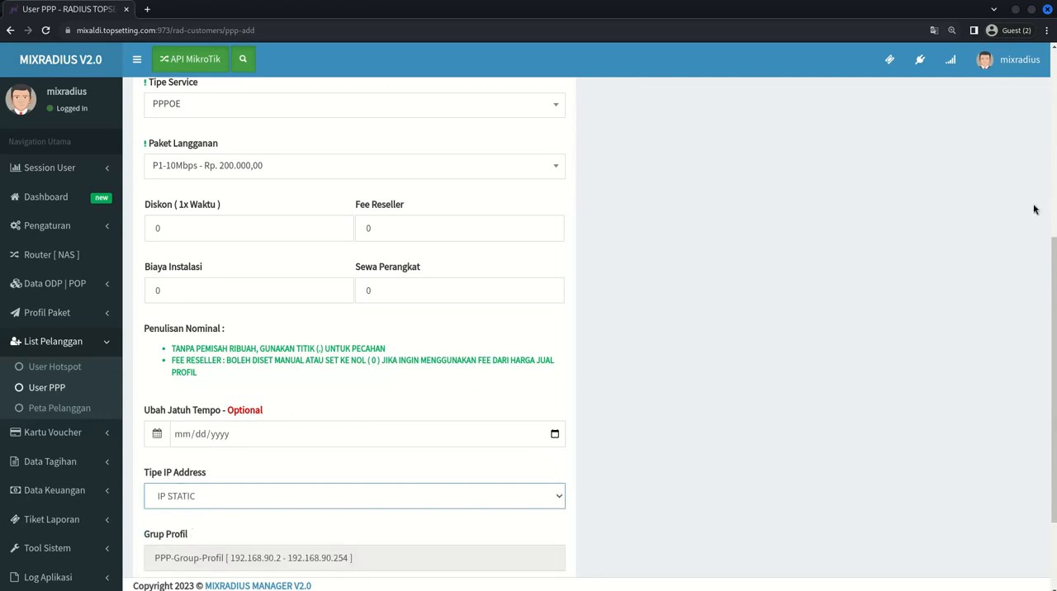
scroll(1043, 331, "down", 1)
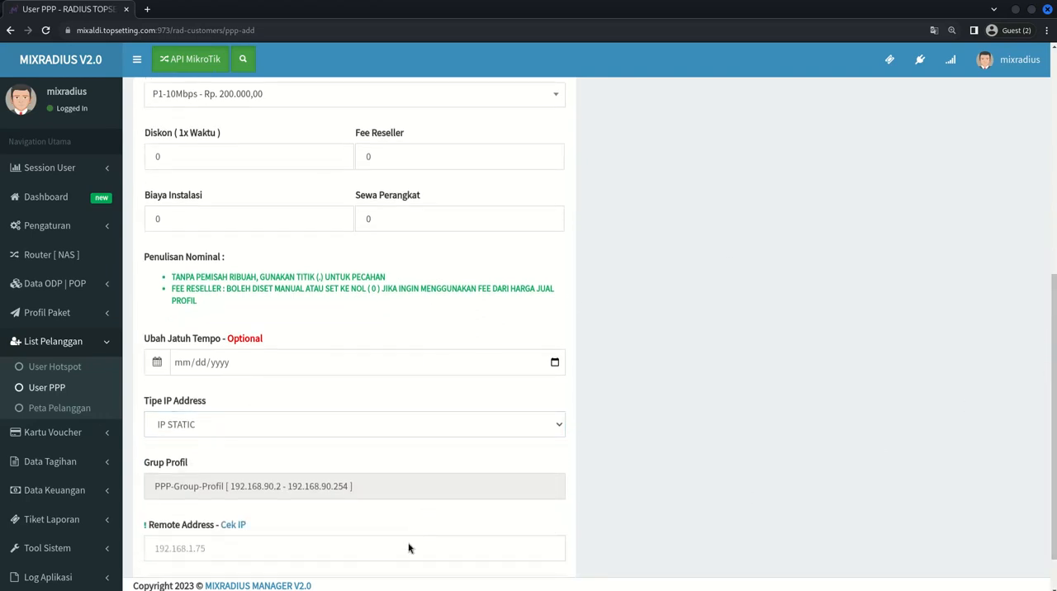
left_click(180, 524)
left_click_drag(149, 526, 196, 541)
left_click(199, 546)
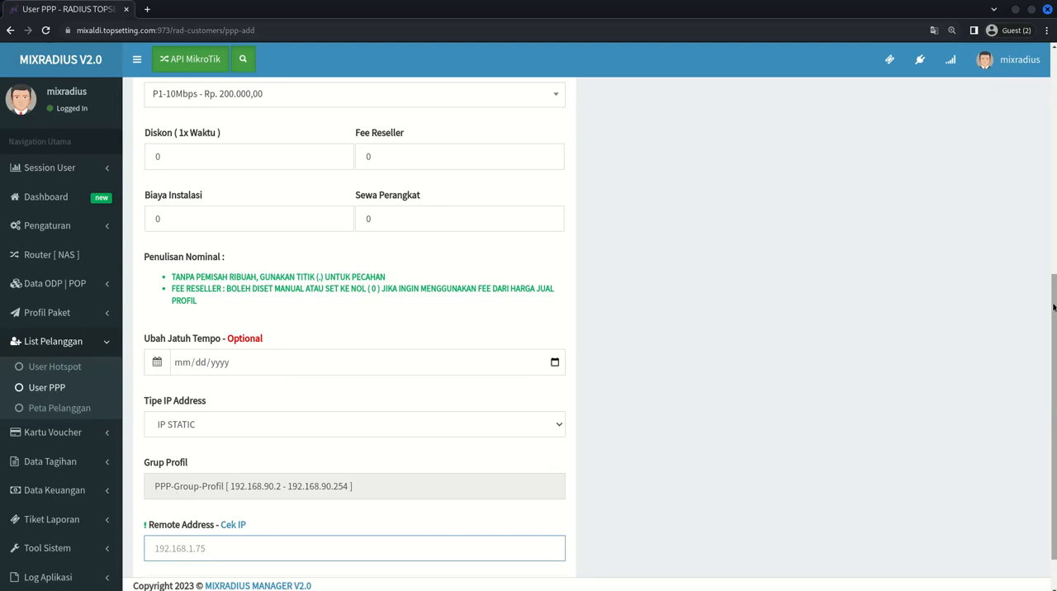
left_click_drag(1053, 307, 1053, 327)
double_click(751, 488)
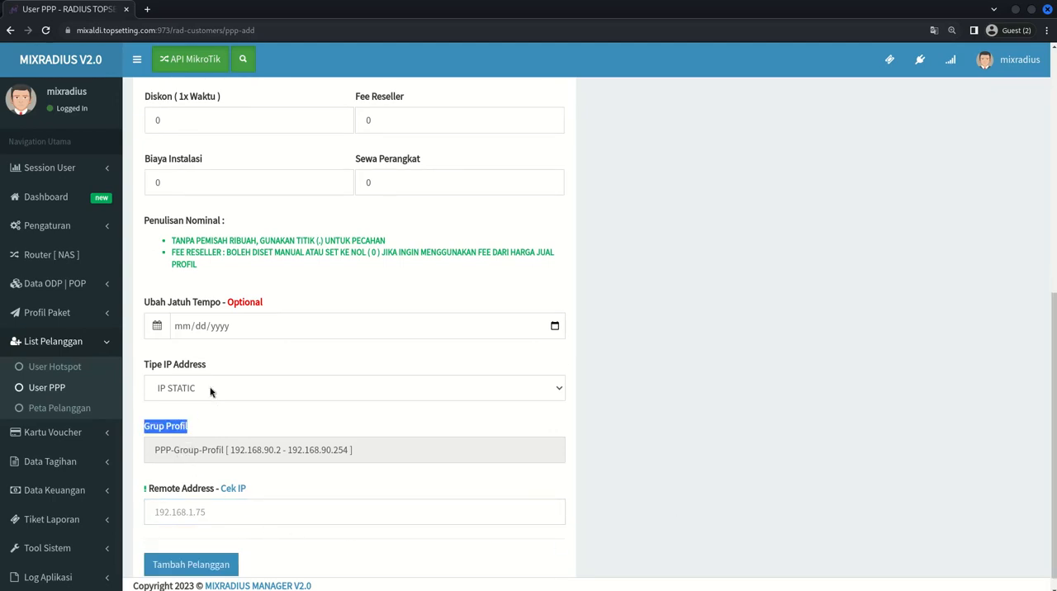
- Return the Tipe IP Address to IP DINAMIS
left_click(183, 393)
left_click(190, 406)
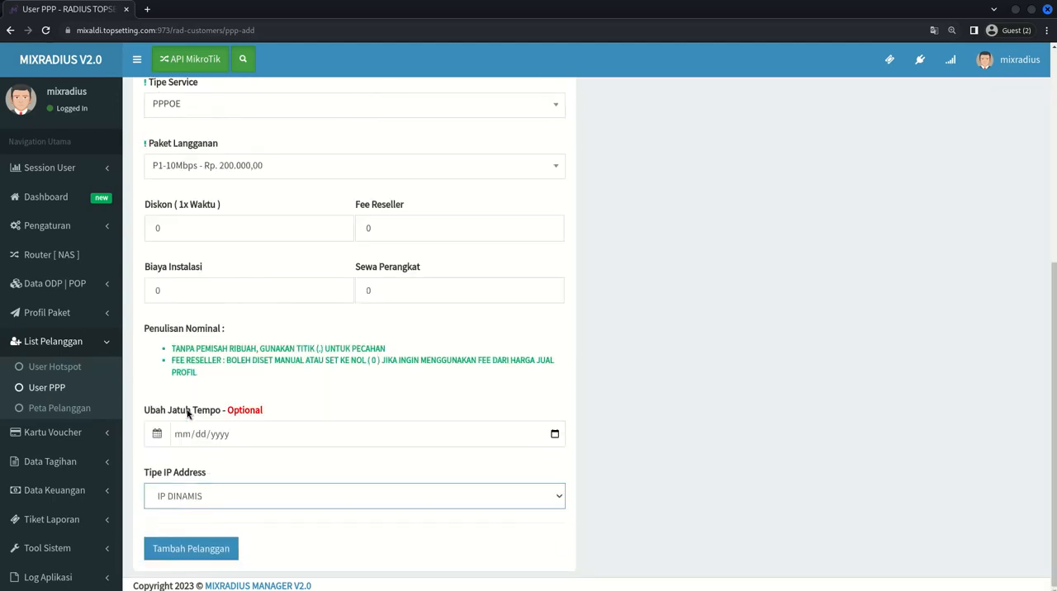
double_click(330, 530)
left_click(330, 530)
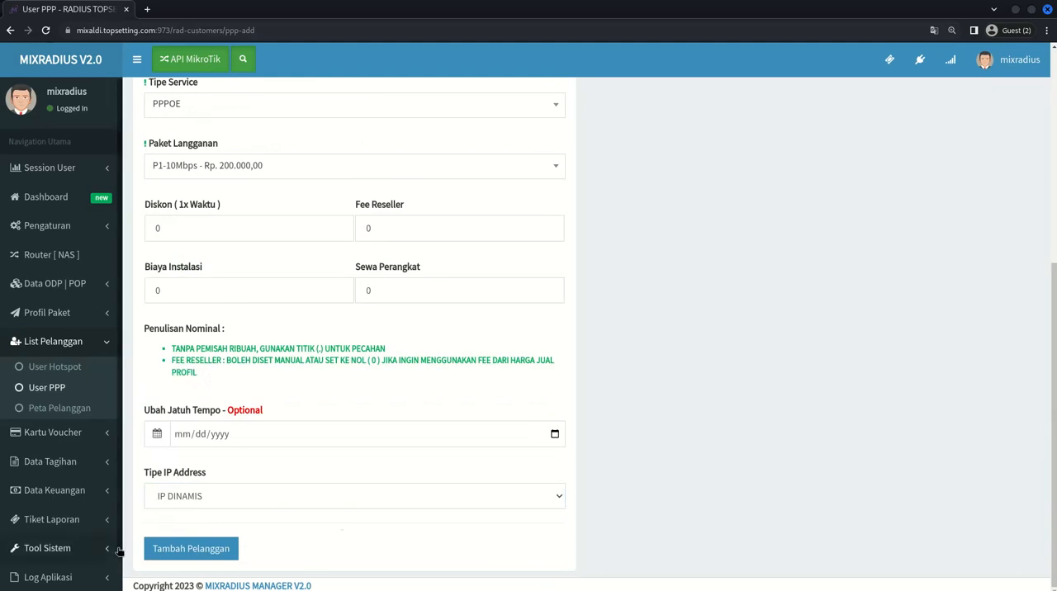
left_click(173, 551)
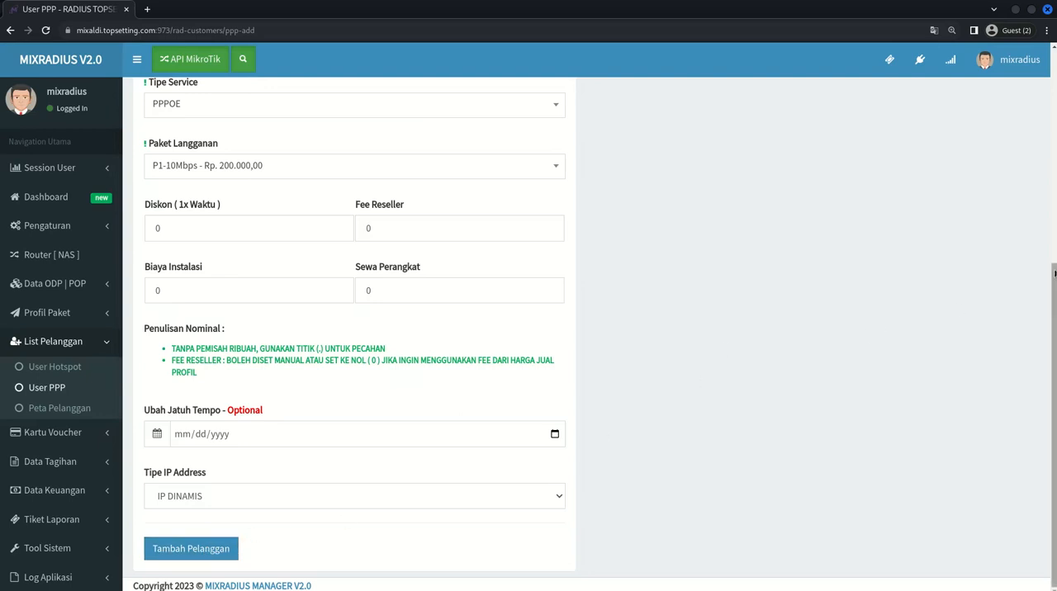
- Open the Info Pelanggan section of the new customer form
left_click_drag(1054, 270, 1054, 81)
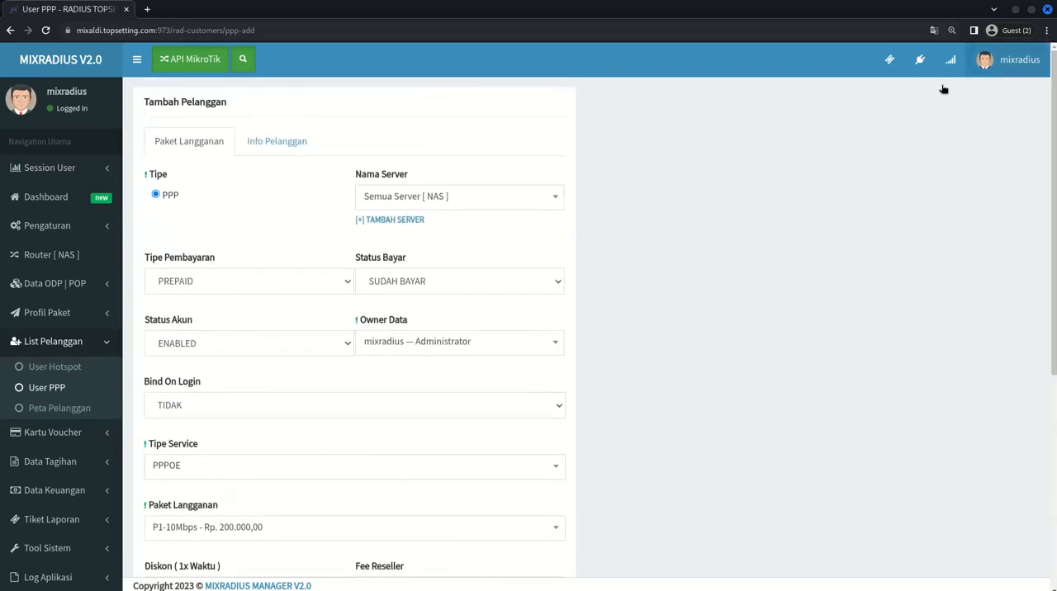
left_click(267, 142)
left_click_drag(1055, 91, 1055, 112)
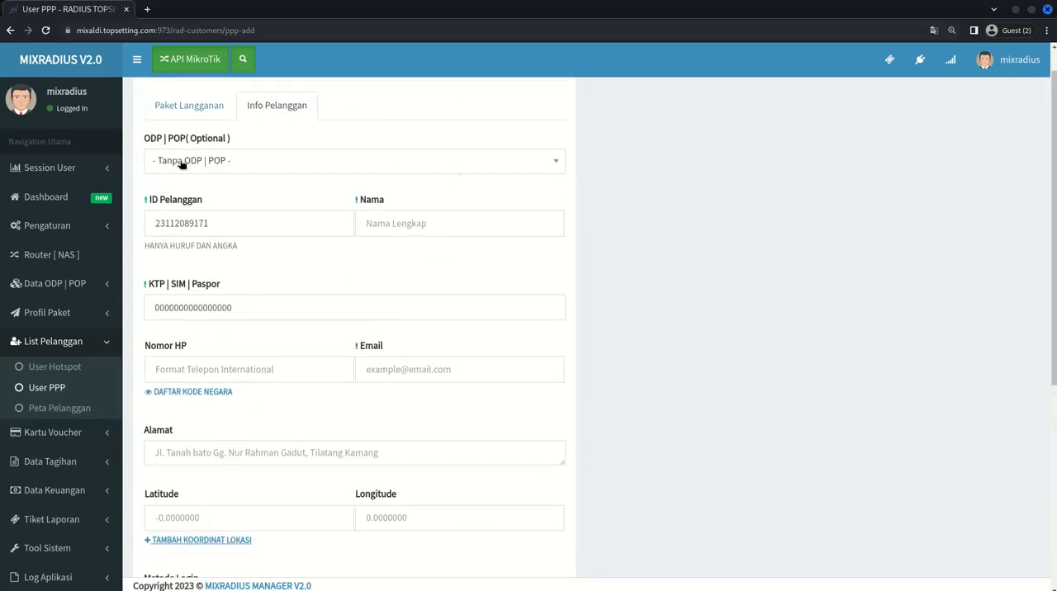
- Review the ODP | POP choices and keep - Tanpa ODP | POP - selected
left_click(207, 162)
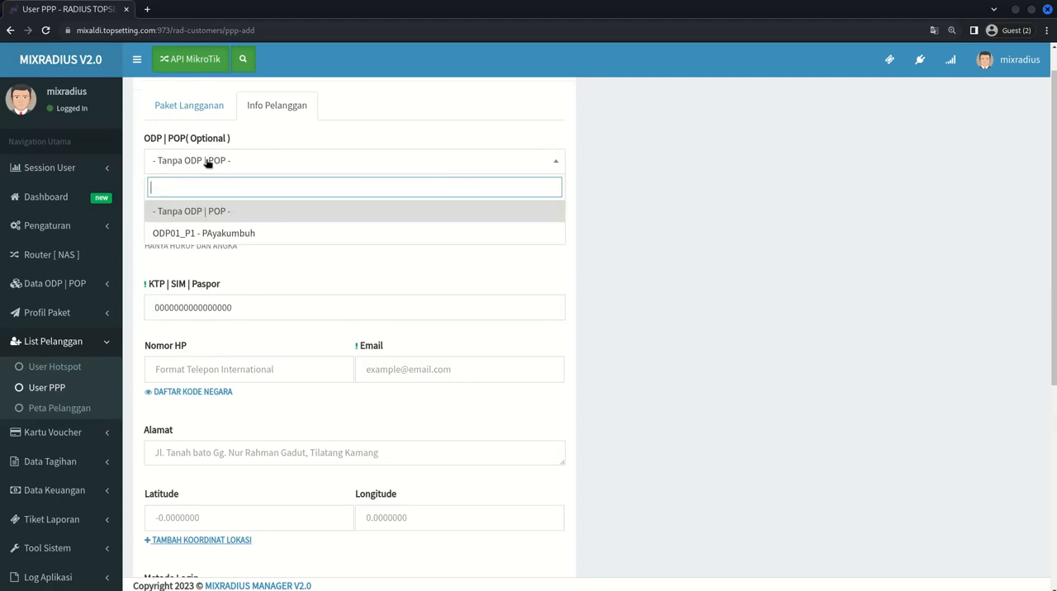
left_click(138, 204)
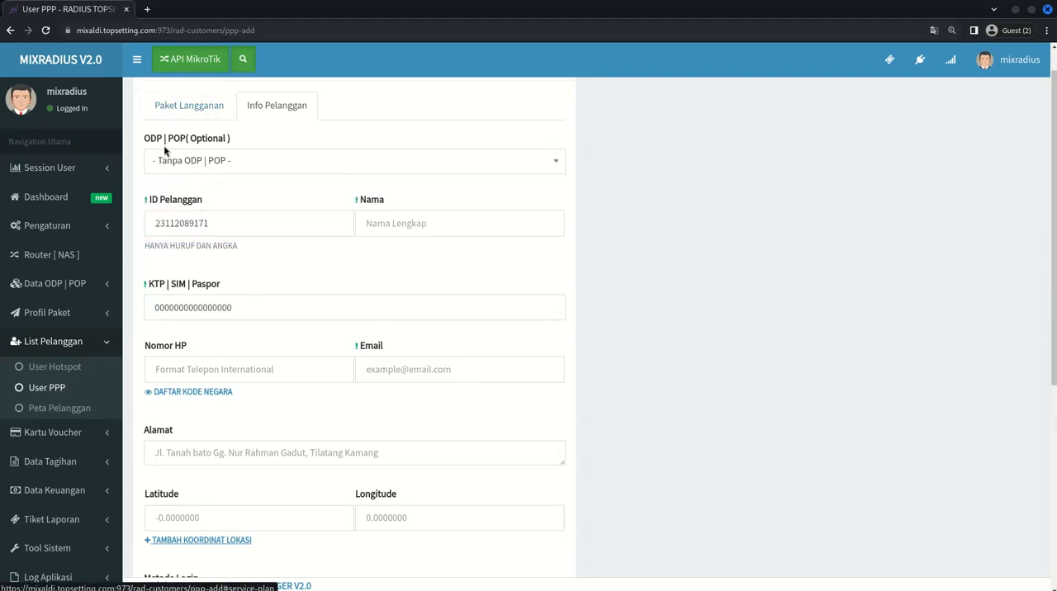
left_click(206, 164)
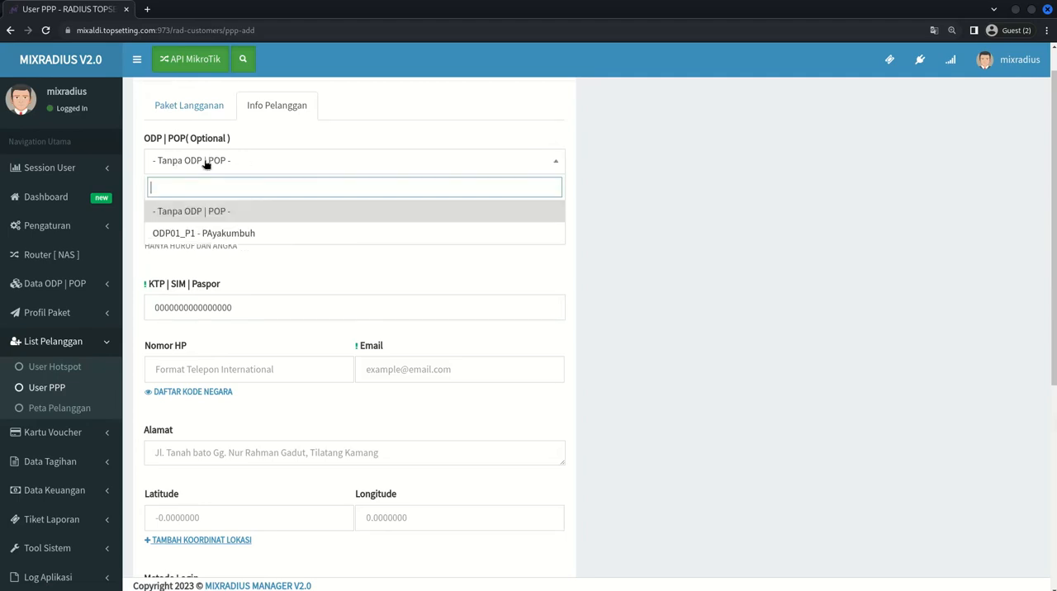
left_click(207, 164)
left_click(178, 160)
- Examine the prefilled ID Pelanggan value in the customer information
scroll(249, 156, "down", 1)
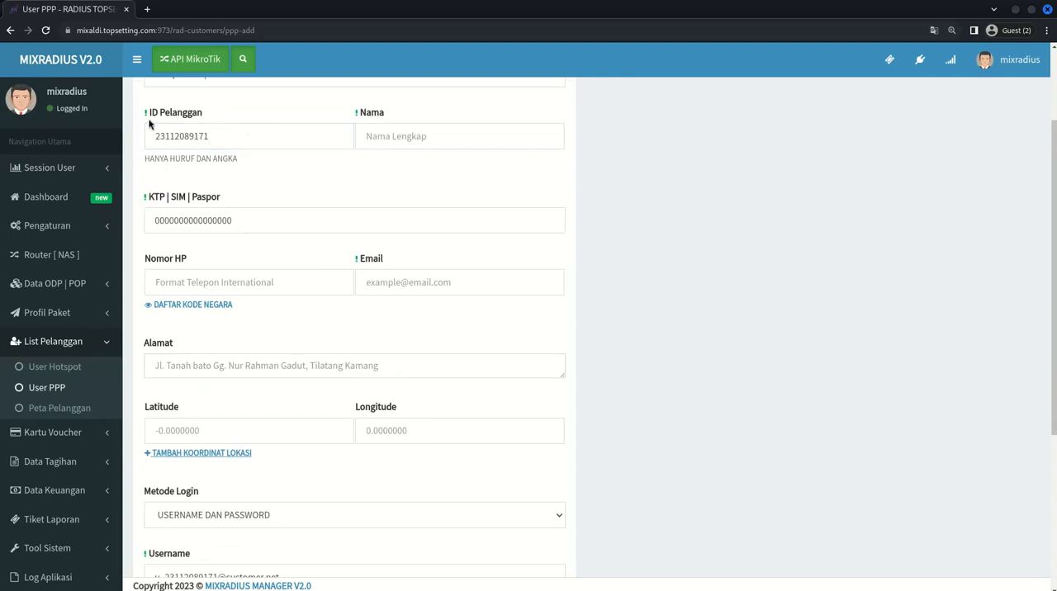
double_click(152, 114)
mouse_move(152, 118)
left_mouse_down()
mouse_move(206, 121)
mouse_move(170, 124)
left_mouse_up()
left_click(227, 123)
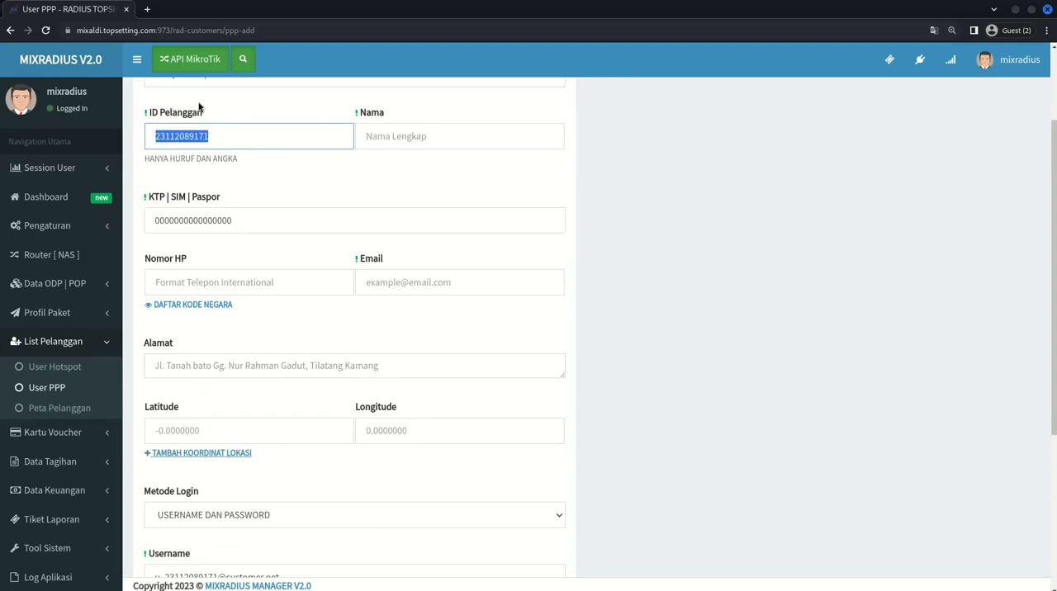
left_click(269, 118)
double_click(257, 137)
- Read the ID Pelanggan length and character rules in the nano notes, and return to the browser form to compare the prefilled ID
key("alt+Tab")
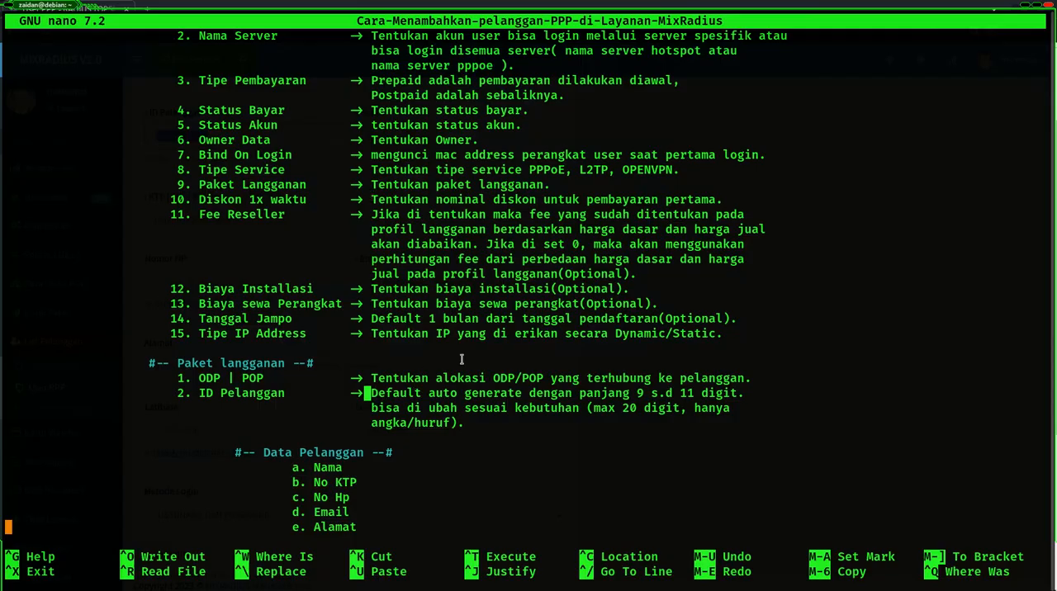
left_click_drag(592, 408, 729, 408)
left_click(626, 407)
left_click_drag(373, 423, 417, 422)
key("alt+Tab")
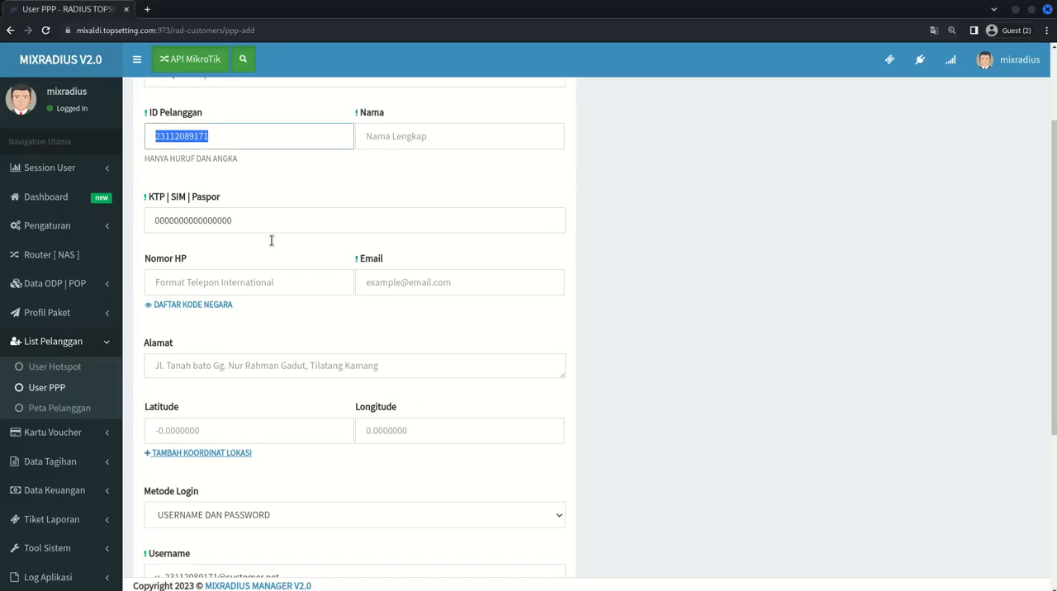
left_click(228, 136)
left_click(155, 119)
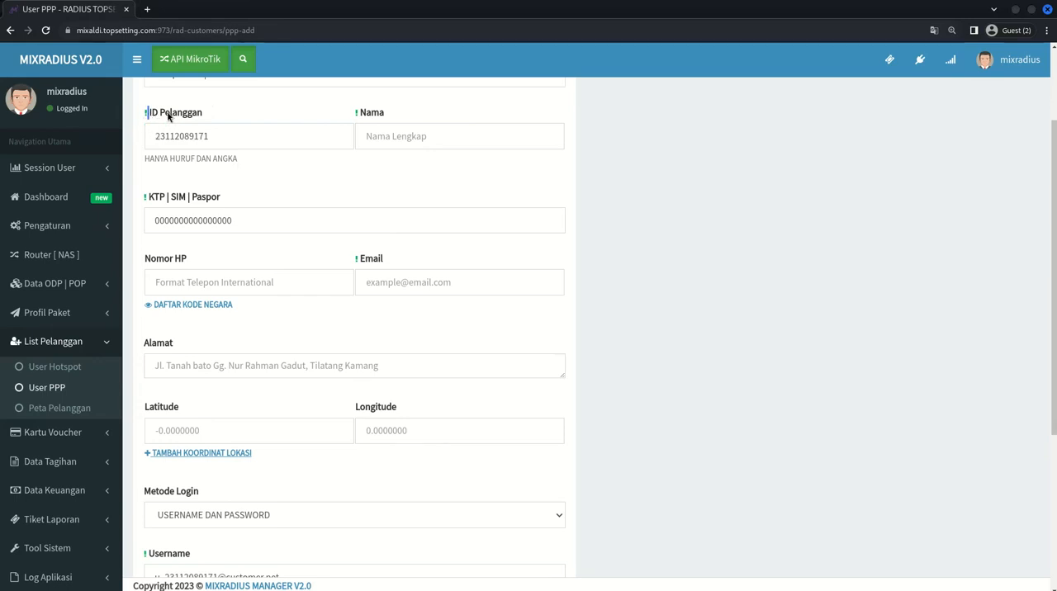
left_click(157, 136)
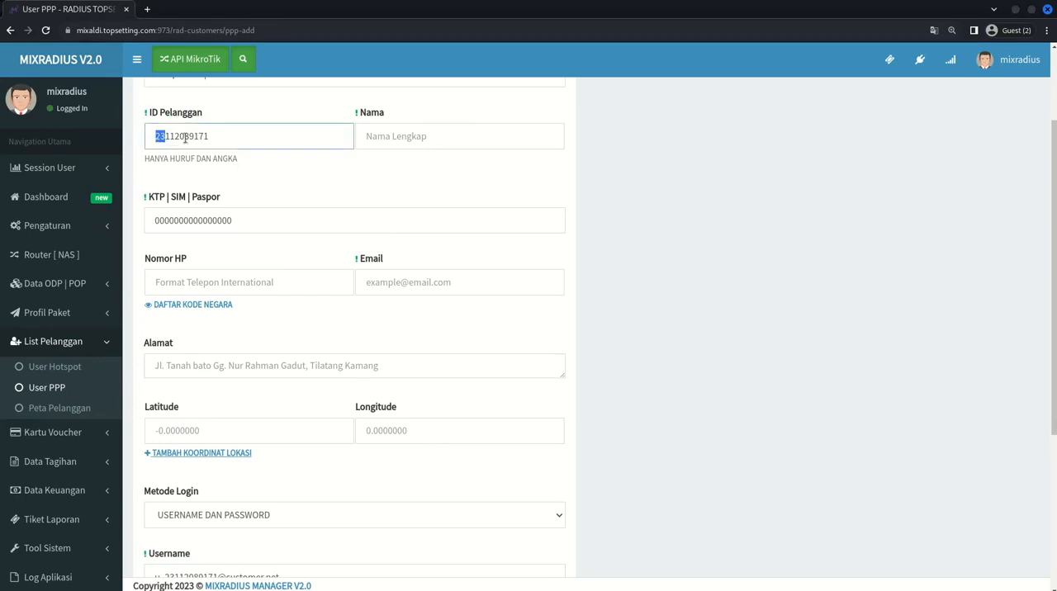
left_click(213, 137)
- Switch to the GNS3 topology, copy the customer details from the note beside PPPoE-Client-1, and return to the browser form
left_click(361, 113)
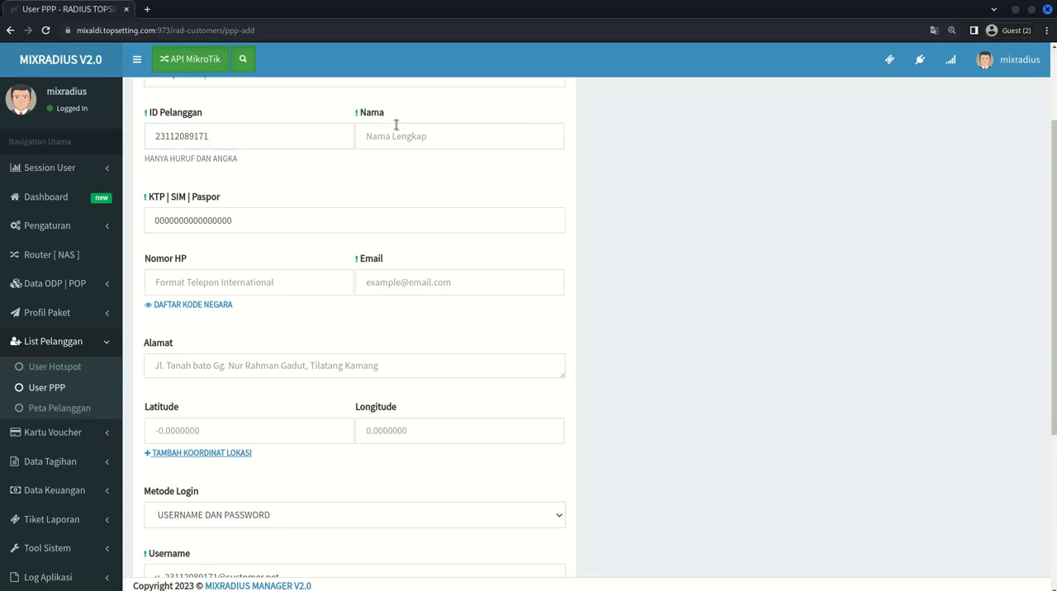
left_click(461, 139)
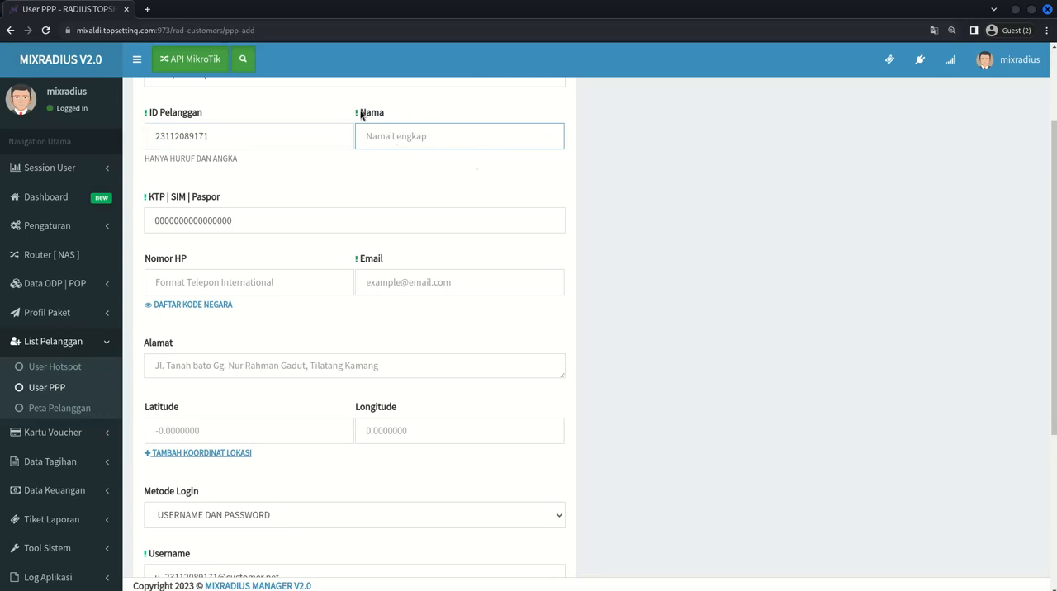
key("alt+Tab")
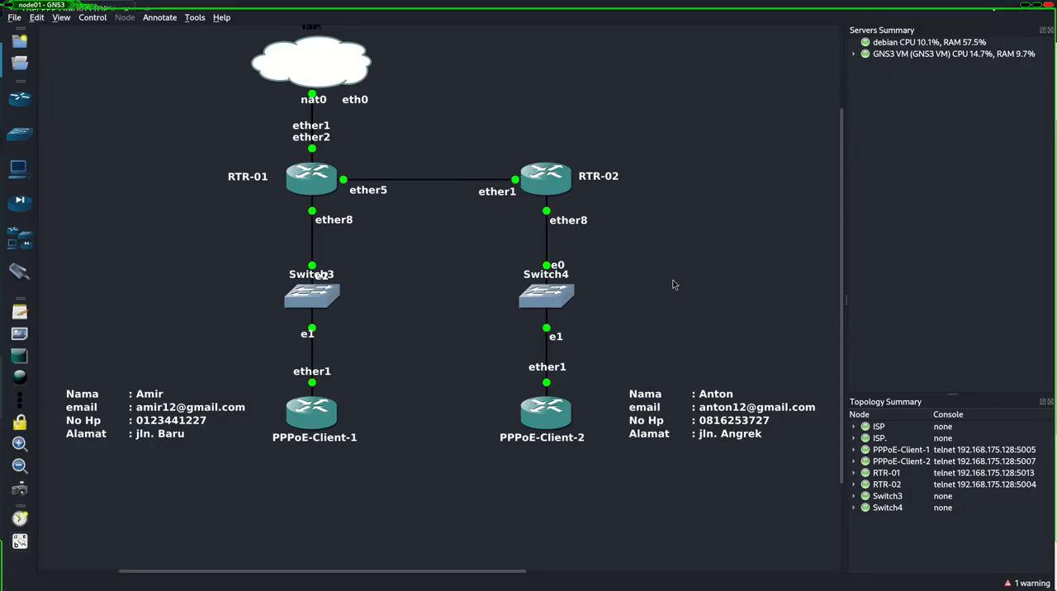
mouse_move(145, 417)
left_mouse_down()
mouse_move(165, 334)
mouse_move(186, 395)
mouse_move(165, 417)
left_mouse_up()
double_click(165, 418)
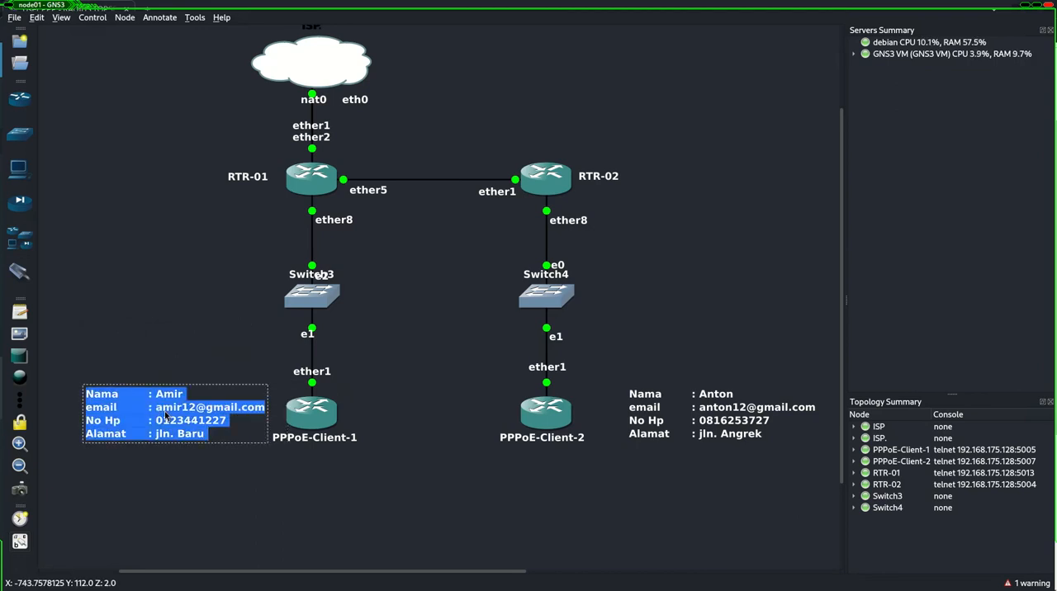
key("alt+Tab")
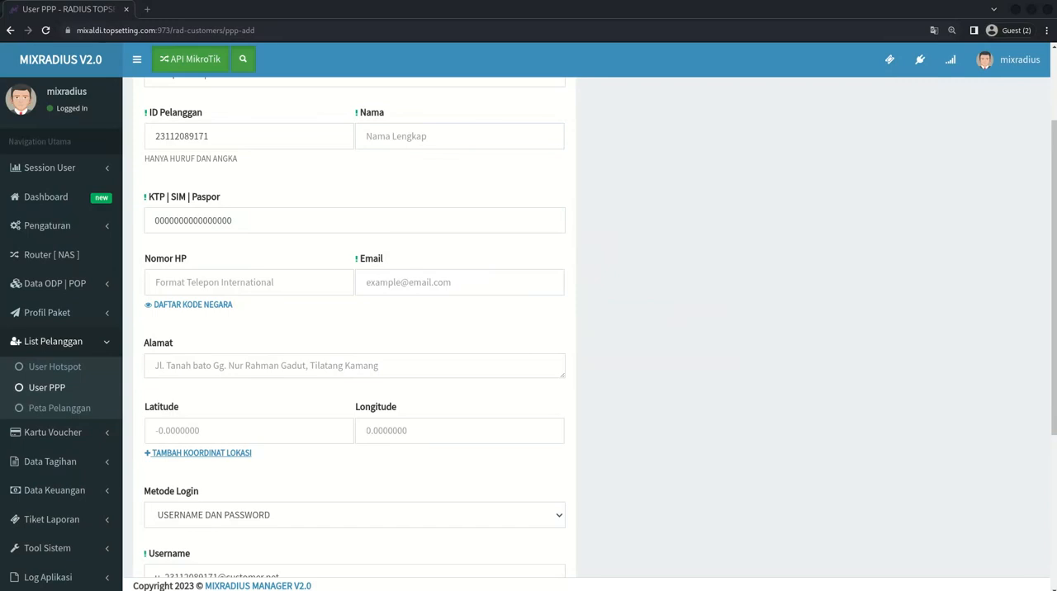
- Fill in the customer's name, phone number, e-mail and address in Nama, Nomor HP, Email and Alamat
type("Amir")
left_click(212, 281)
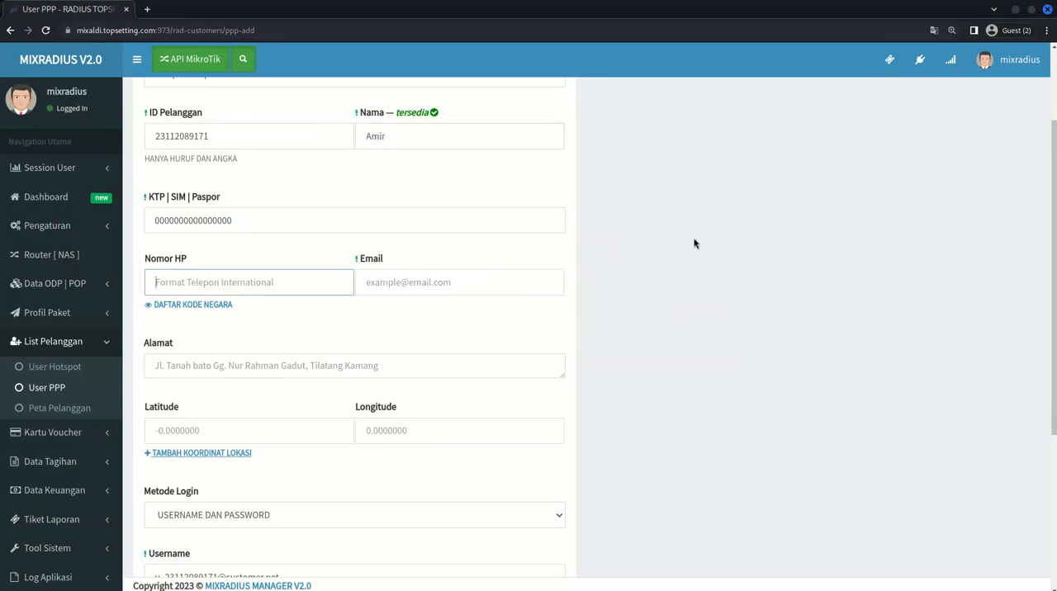
key("ctrl+v")
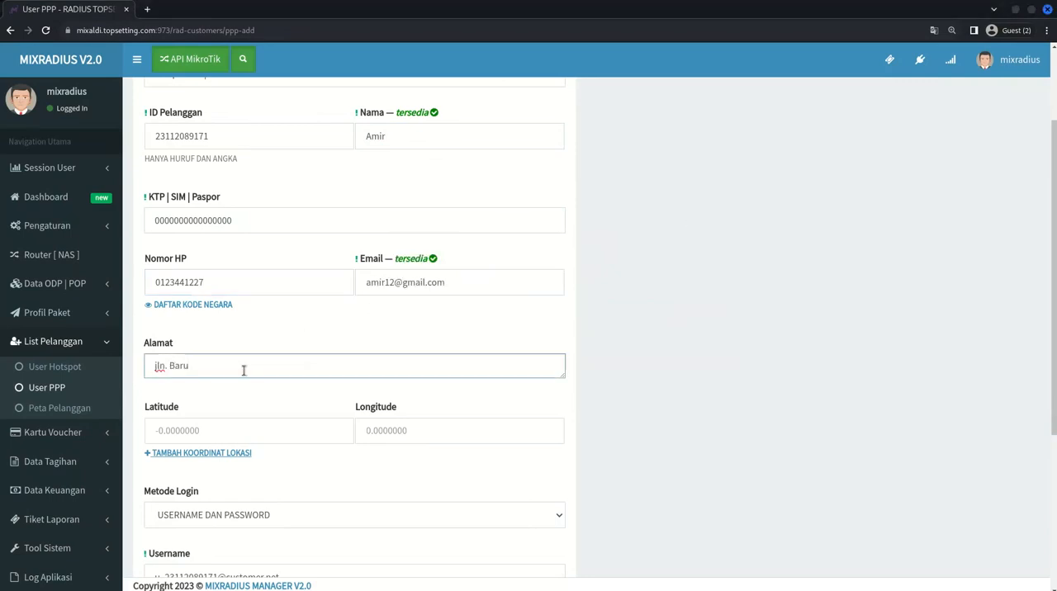
- Examine the KTP | SIM | Paspor field and remove the stray label text dropped into it
left_click_drag(151, 201, 220, 199)
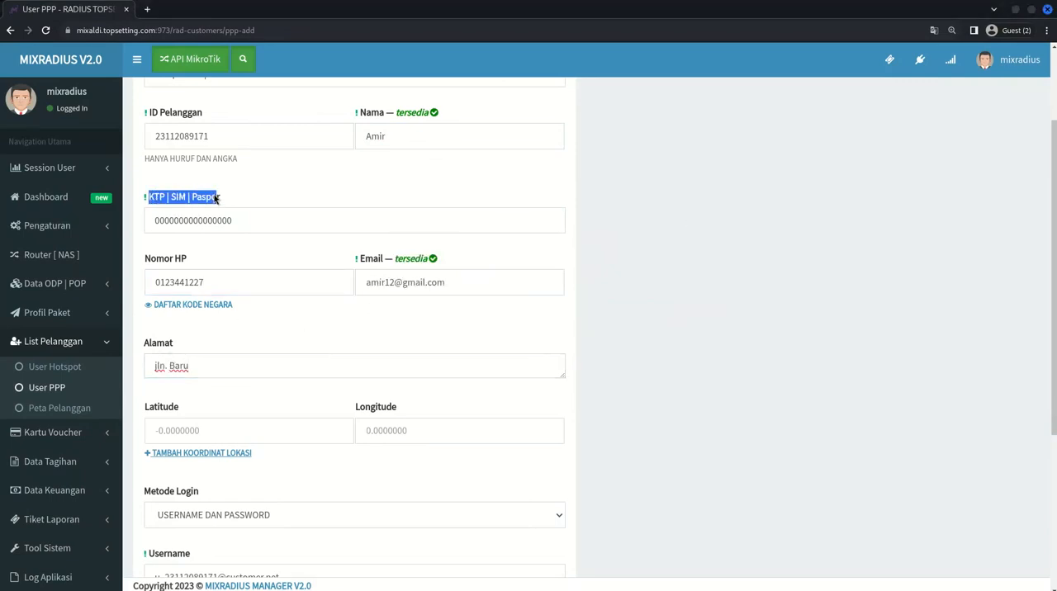
left_click(233, 197)
left_click_drag(270, 226, 176, 237)
left_click_drag(203, 198, 144, 219)
double_click(281, 217)
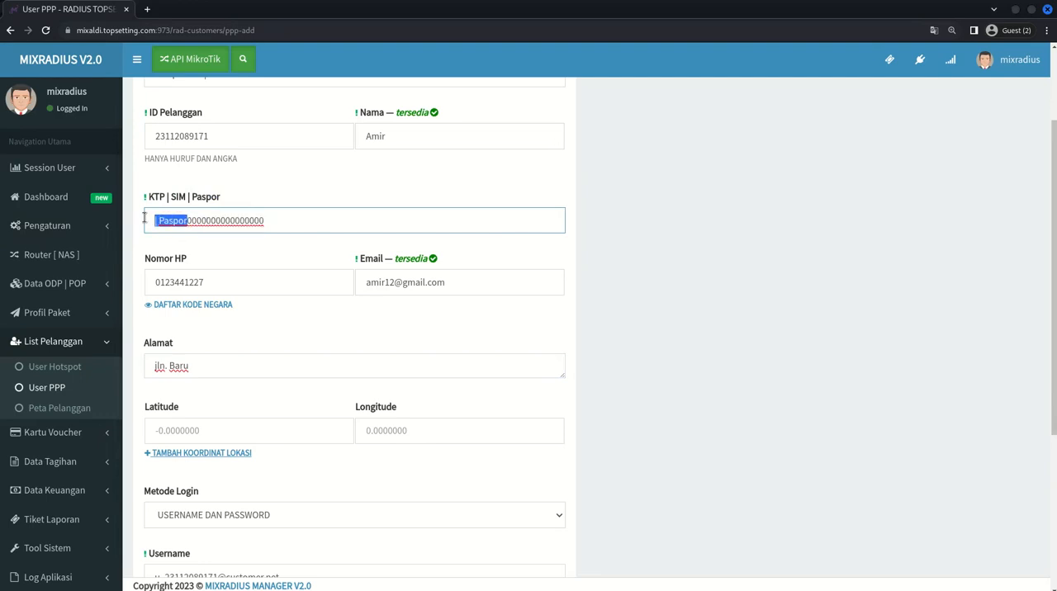
key("BackSpace")
- Examine the Latitude and Longitude fields without entering coordinates
scroll(198, 207, "down", 3)
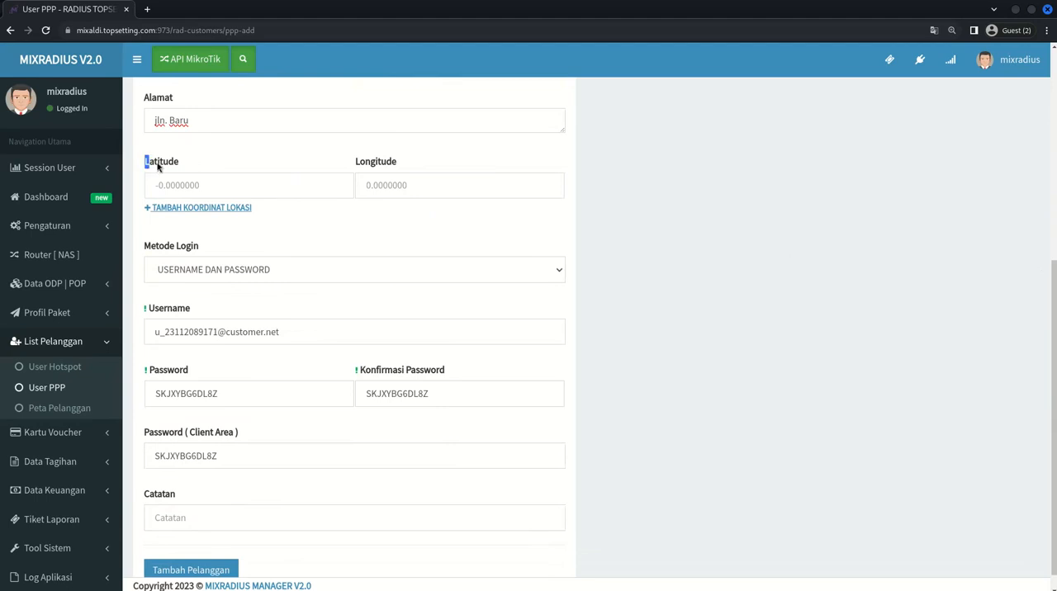
left_click_drag(145, 162, 209, 166)
left_click(333, 164)
left_click(198, 185)
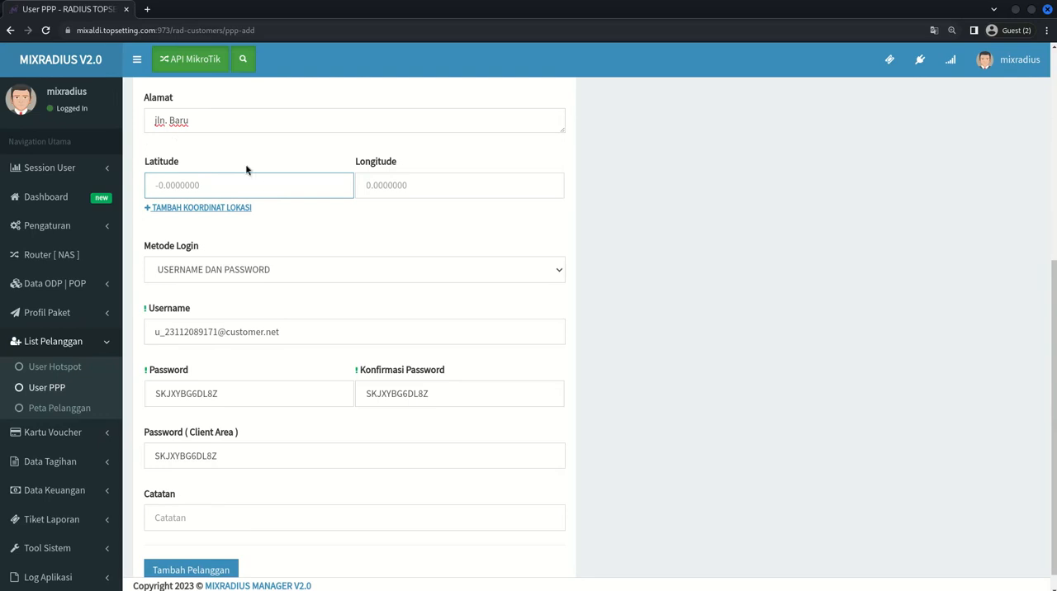
- Review the Metode Login choices and keep USERNAME DAN PASSWORD selected
left_click_drag(343, 200, 217, 266)
left_click(211, 275)
left_click(212, 275)
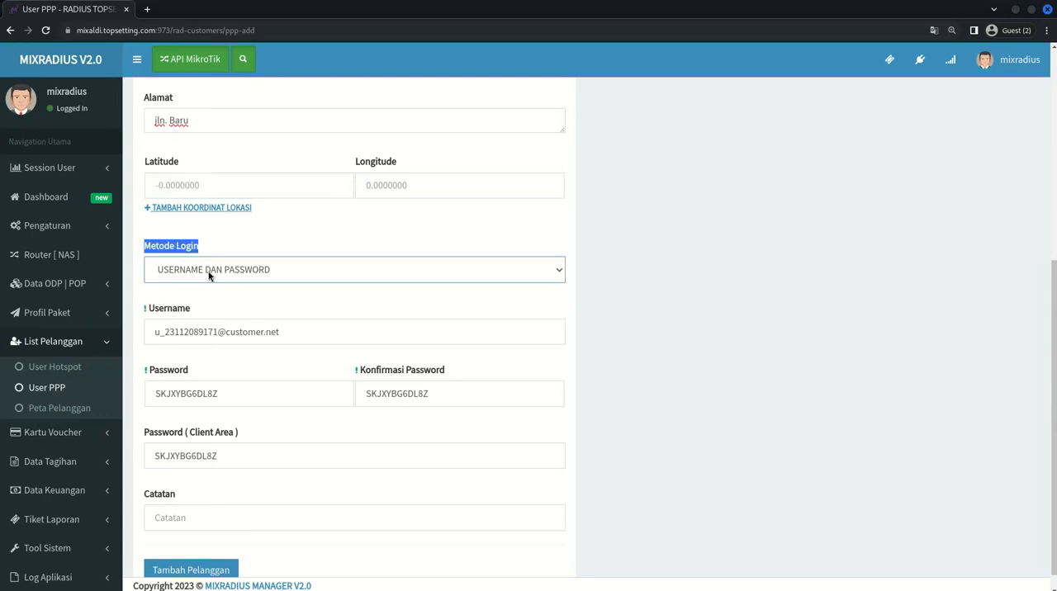
left_click(212, 275)
left_click(212, 276)
left_click_drag(150, 247, 181, 251)
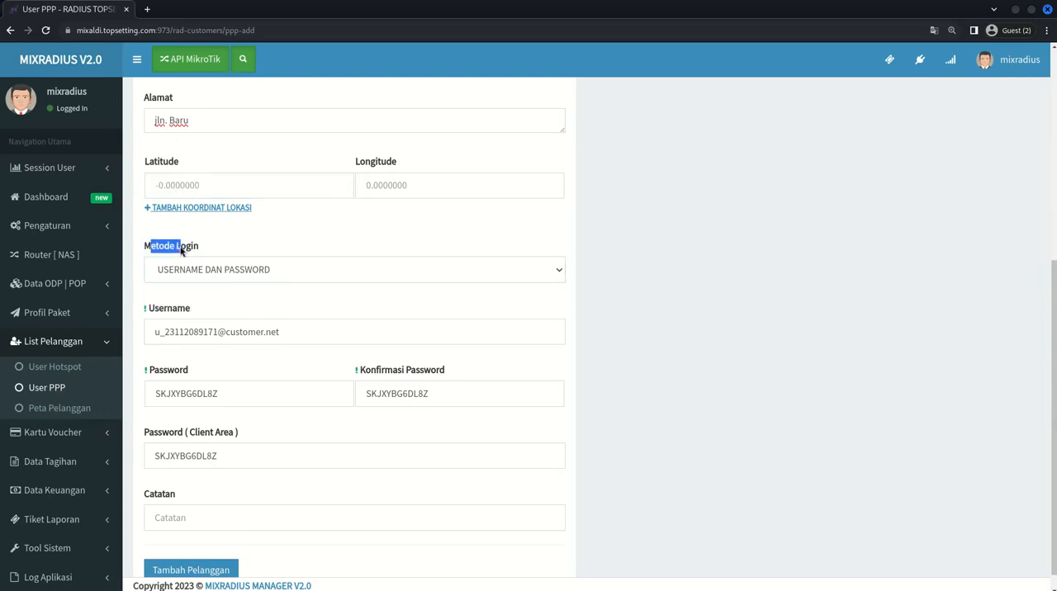
left_click(208, 271)
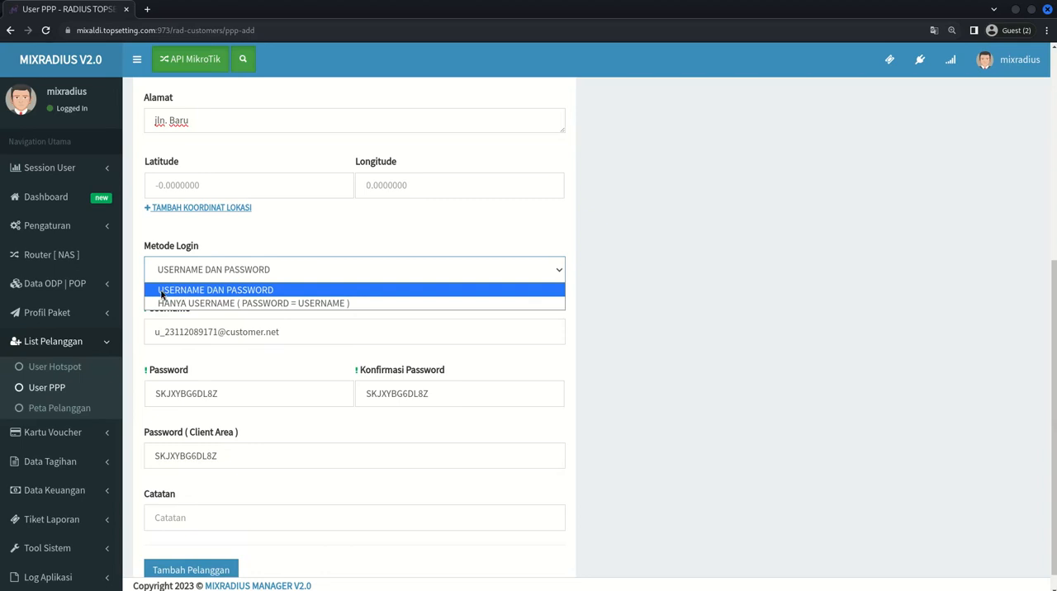
left_click(262, 290)
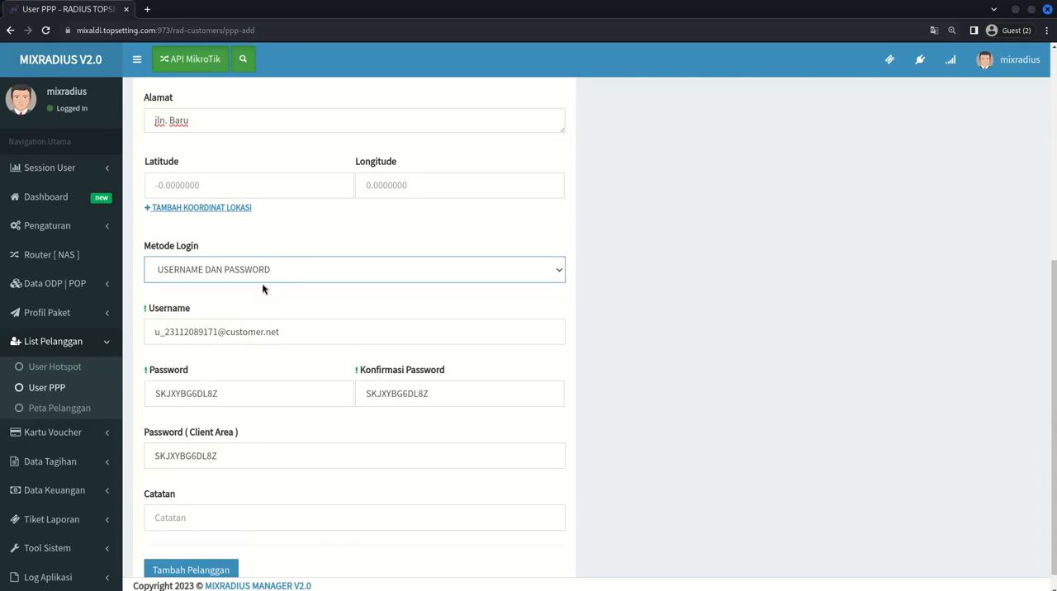
- Replace the generated Username with the customer's own login name
triple_click(307, 337)
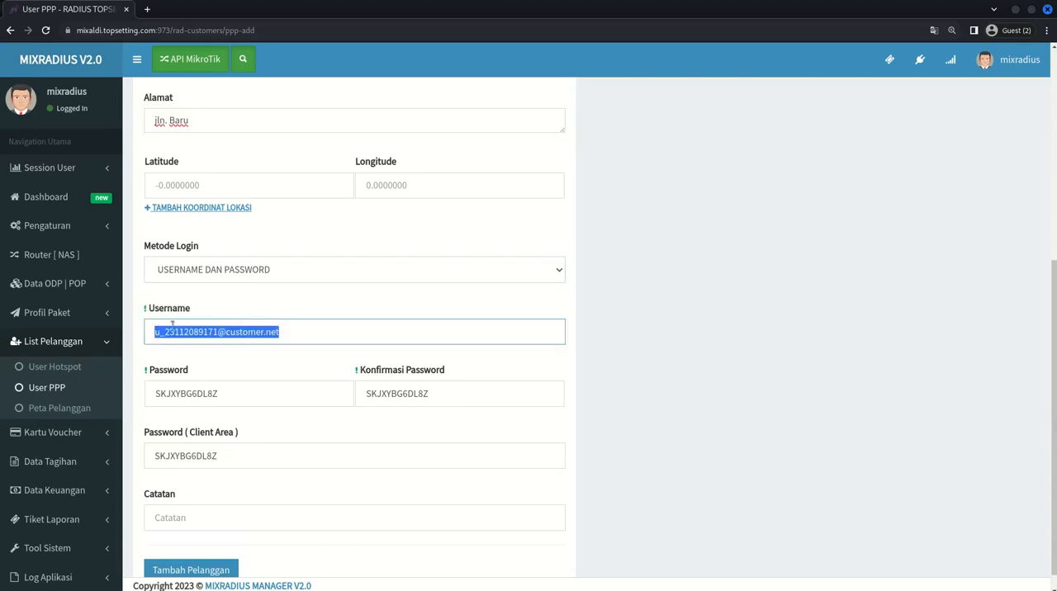
triple_click(310, 331)
key("BackSpace")
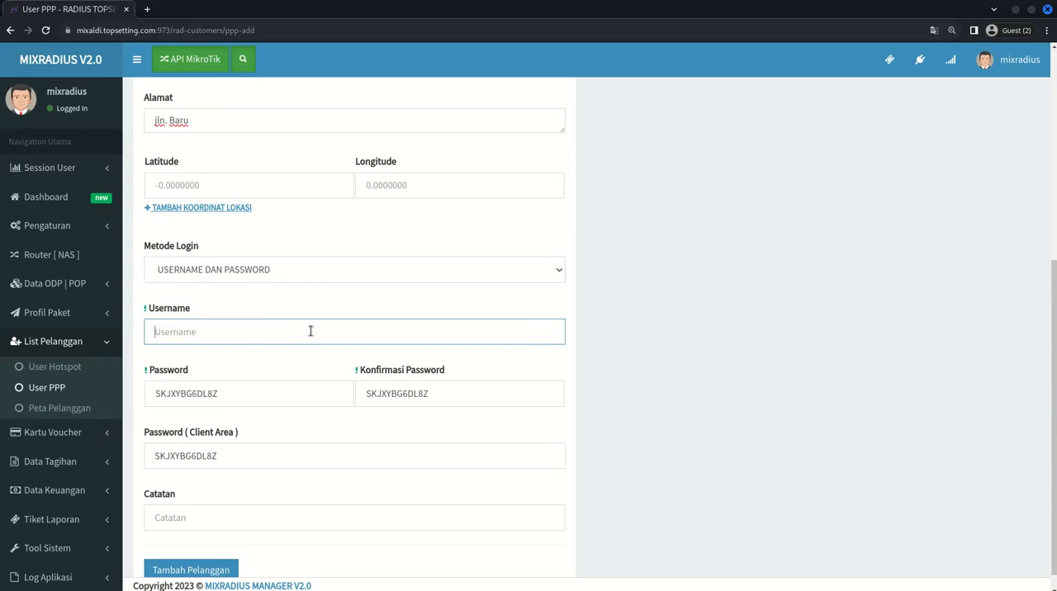
type("amir12")
- Replace the generated account password with a new one and enter the same password in Konfirmasi Password
left_click(204, 385)
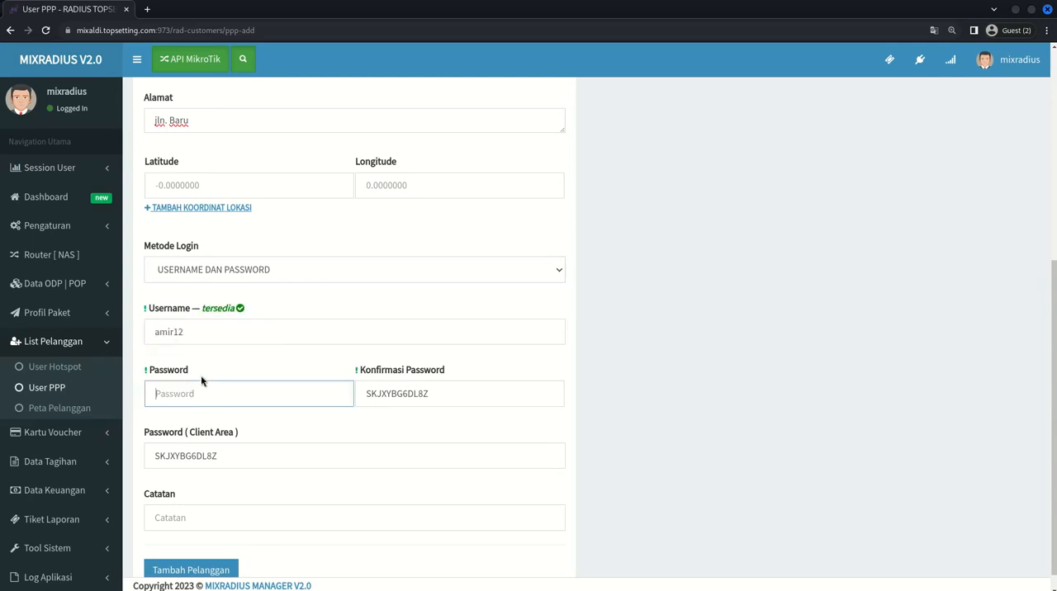
left_click(194, 374)
left_click(192, 394)
type("123456")
double_click(182, 391)
key("ctrl+c")
left_click_drag(358, 380, 446, 371)
left_click(449, 372)
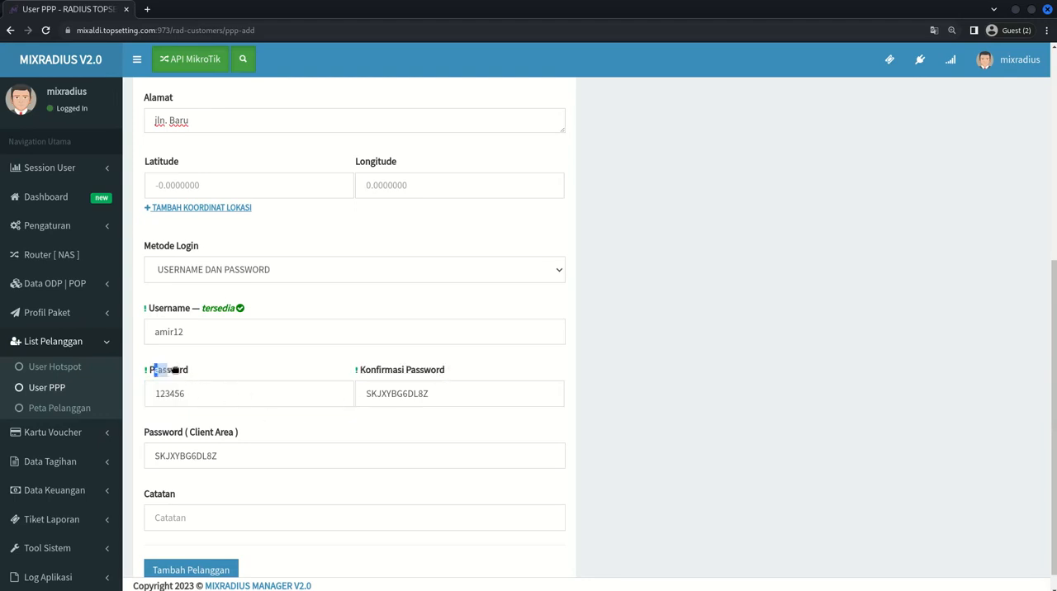
double_click(369, 394)
key("ctrl+v")
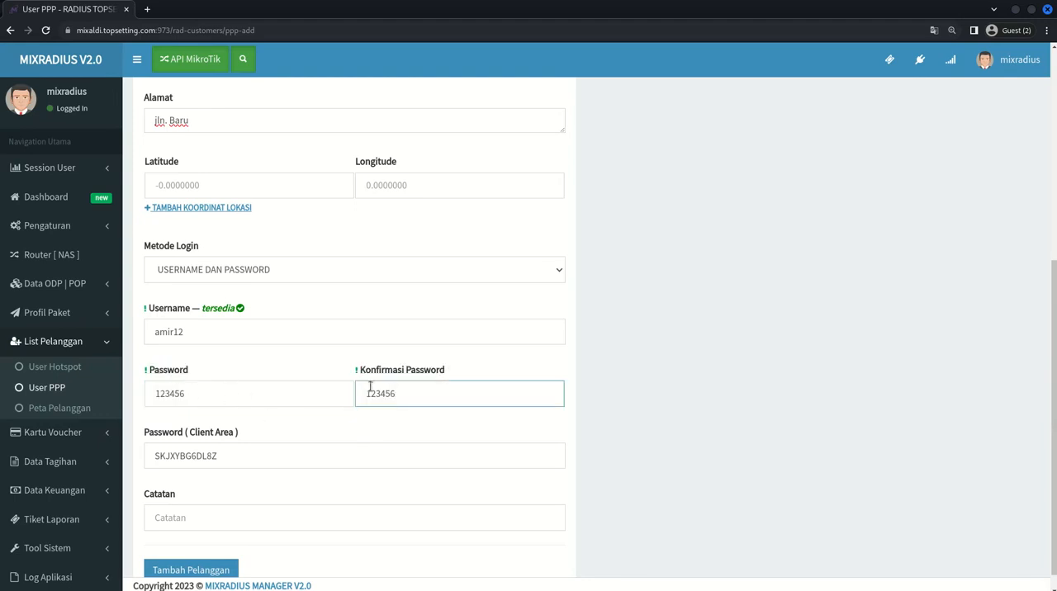
- Replace the generated Password ( Client Area ) with the customer's client area password
left_click_drag(146, 435, 216, 435)
double_click(244, 449)
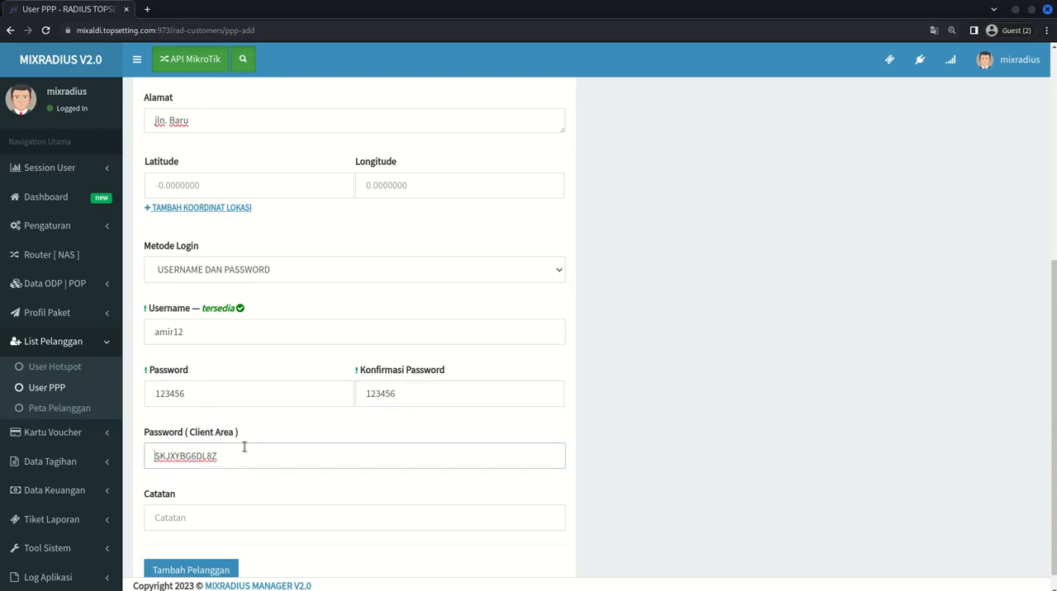
key("BackSpace")
type("123456")
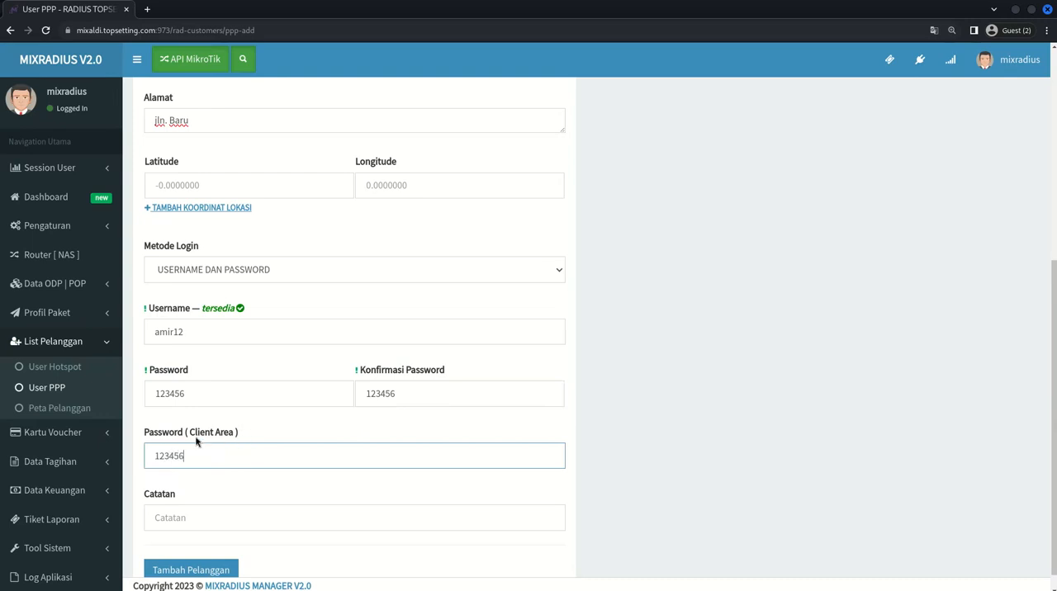
- Compare the Password ( Client Area ) field with its description in the nano notes and return to the customer form
left_click_drag(190, 436, 232, 437)
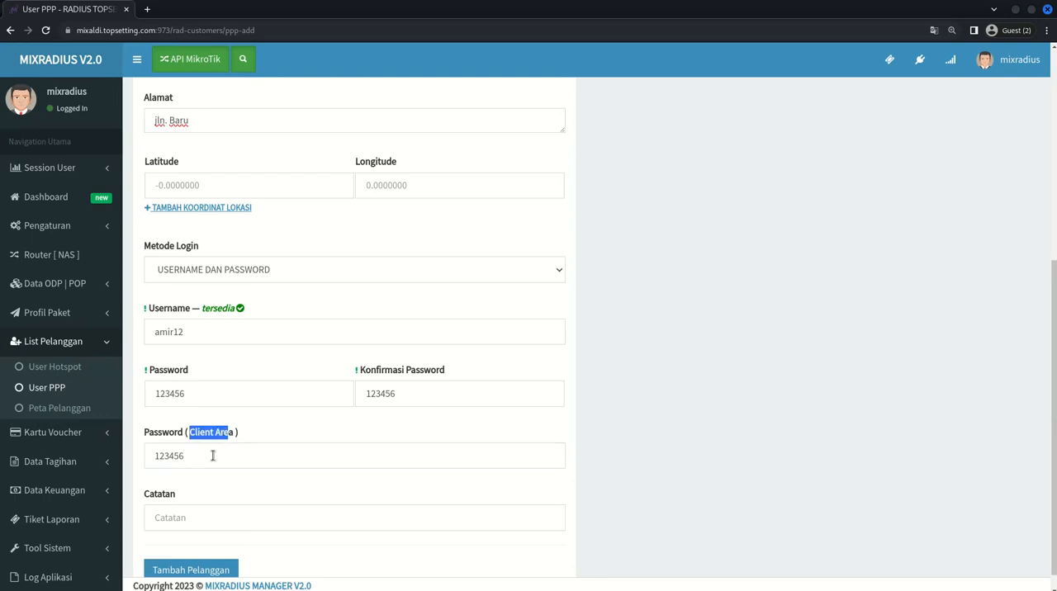
left_click(213, 456)
key("ctrl+a")
key("alt+Tab")
key("alt+Tab")
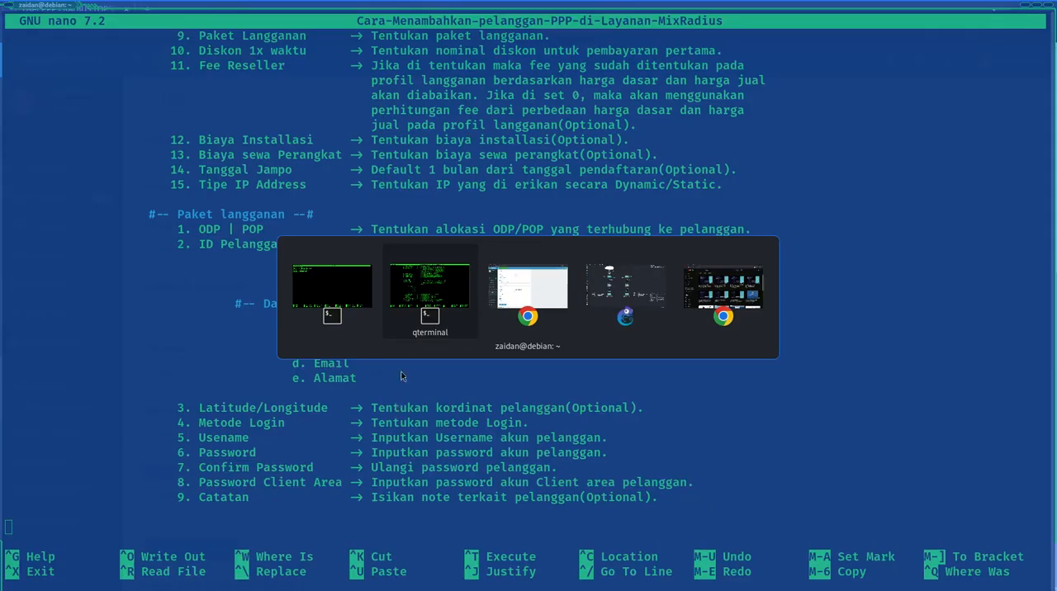
key("alt+Tab")
- Check the optional Catatan field against its description in the notes and leave it empty
left_click(195, 491)
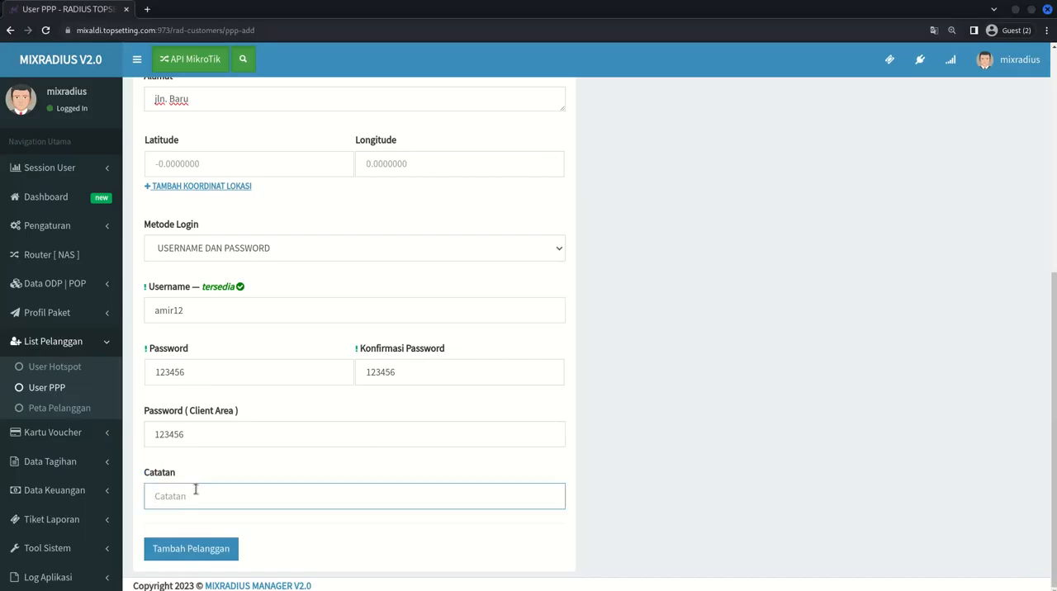
key("alt+Tab")
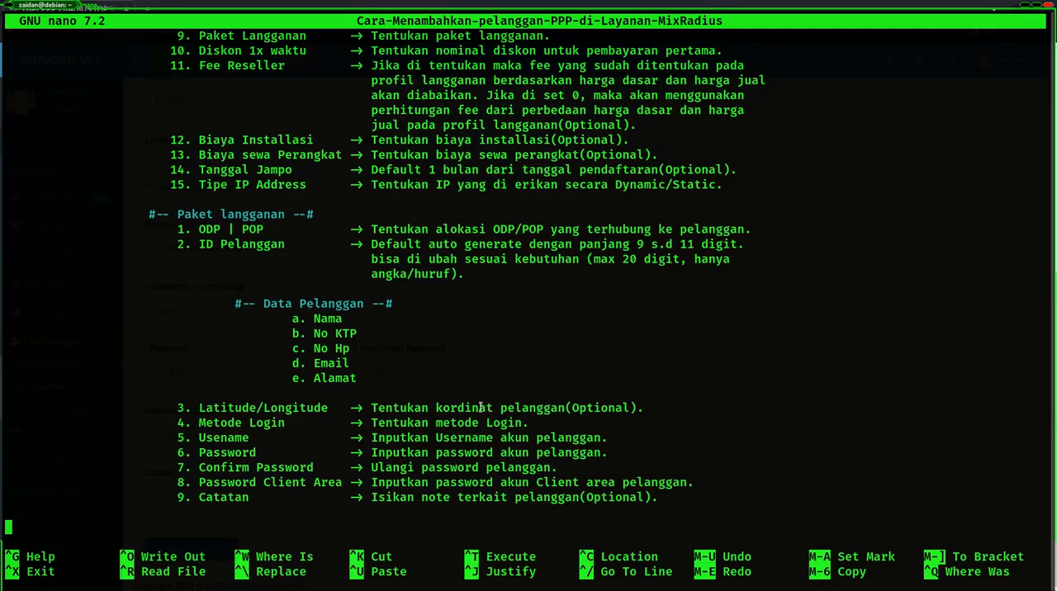
left_click_drag(390, 496, 467, 484)
key("alt+Tab")
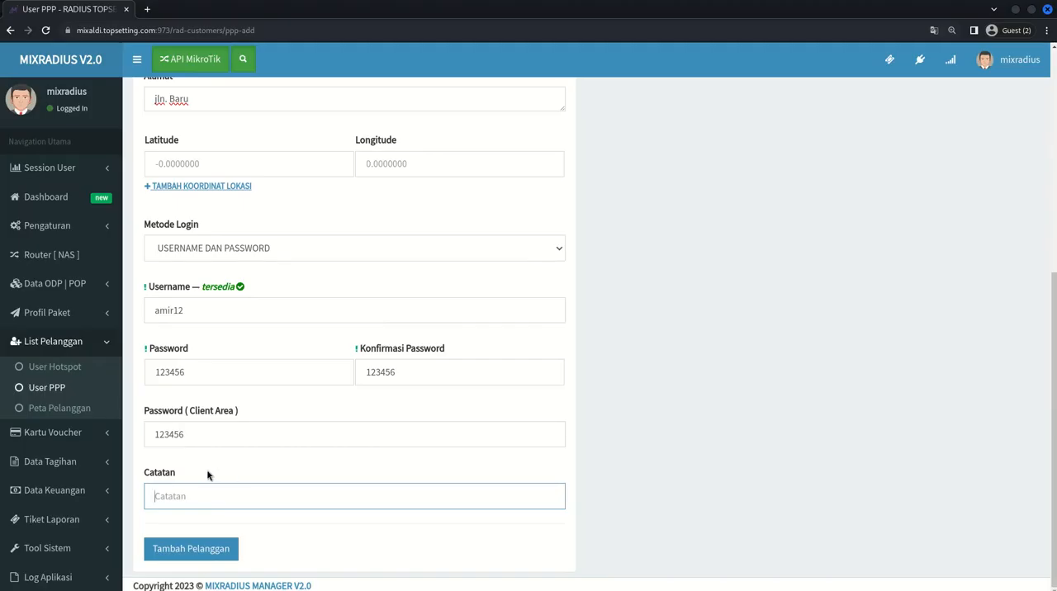
double_click(151, 477)
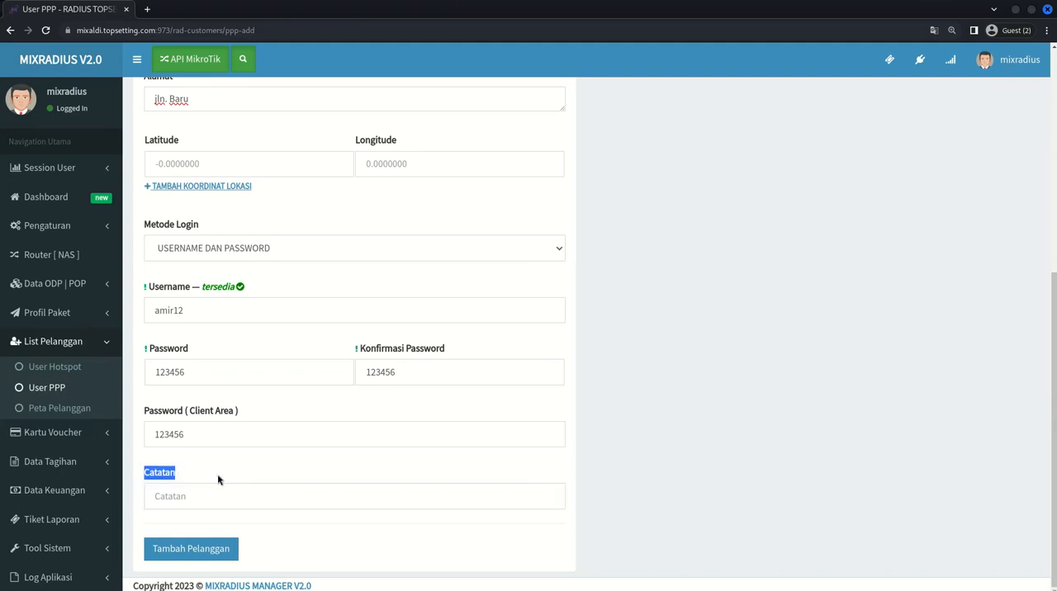
left_click(214, 478)
left_click(167, 501)
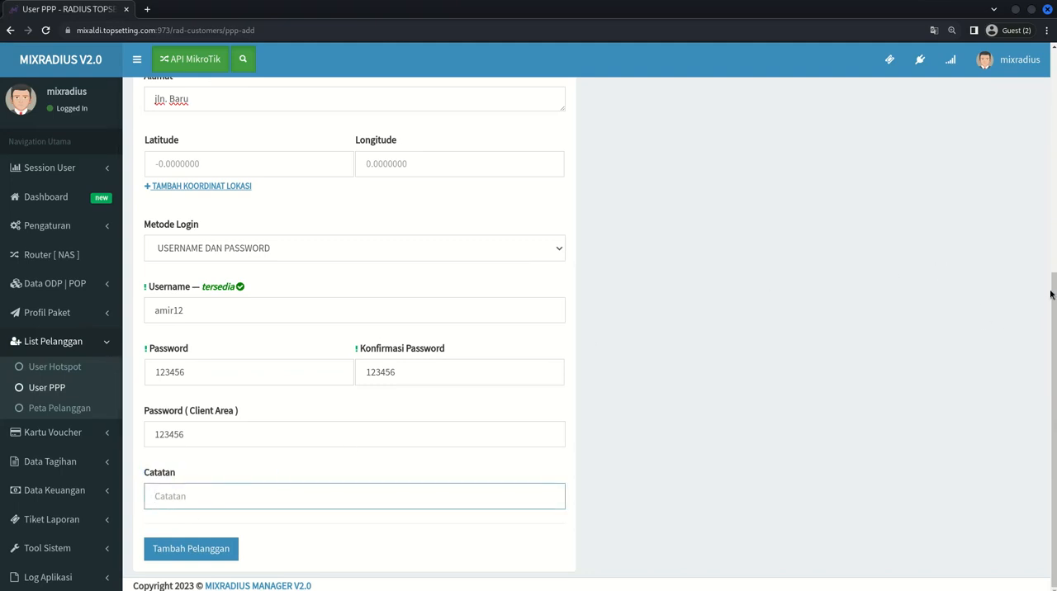
- Review the Paket Langganan and Info Pelanggan sections and submit the form to add the customer
left_click_drag(1050, 301, 1052, 257)
left_click_drag(1055, 346, 1056, 170)
scroll(797, 129, "up", 2)
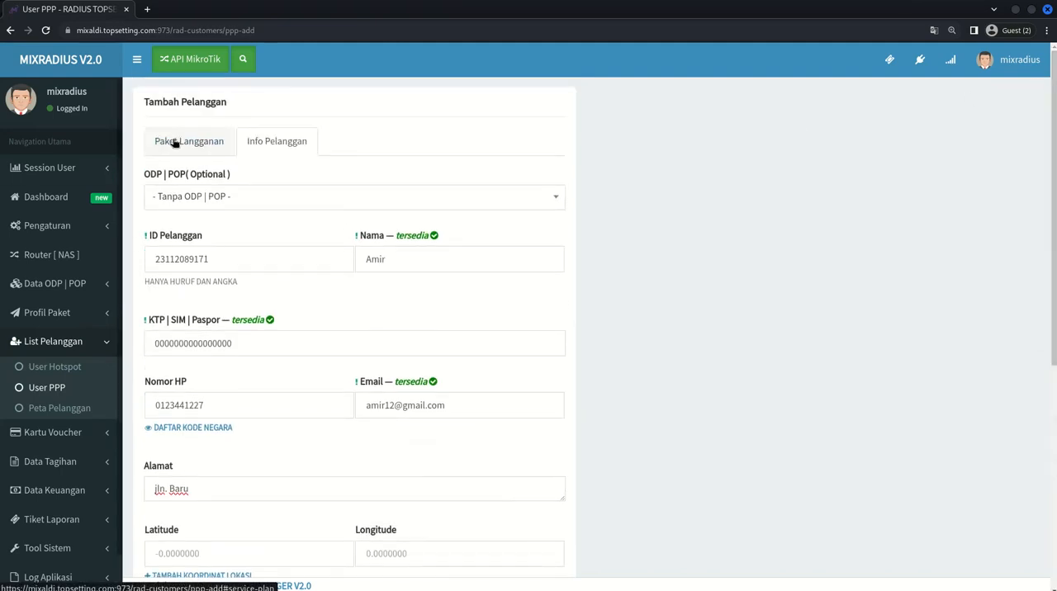
left_click(174, 140)
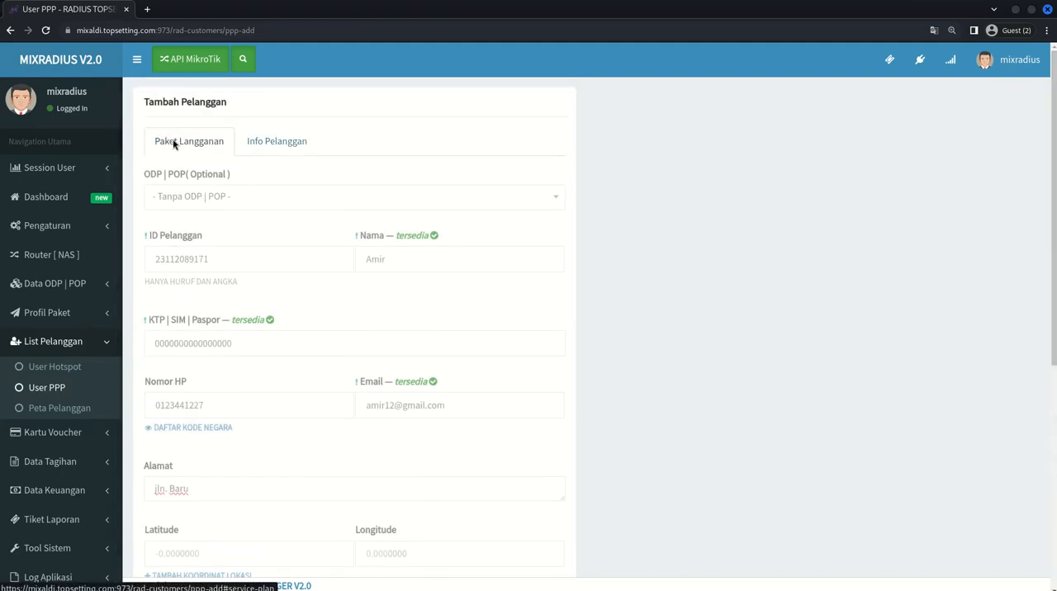
left_click(284, 145)
left_click_drag(1054, 97, 1050, 412)
left_click(368, 526)
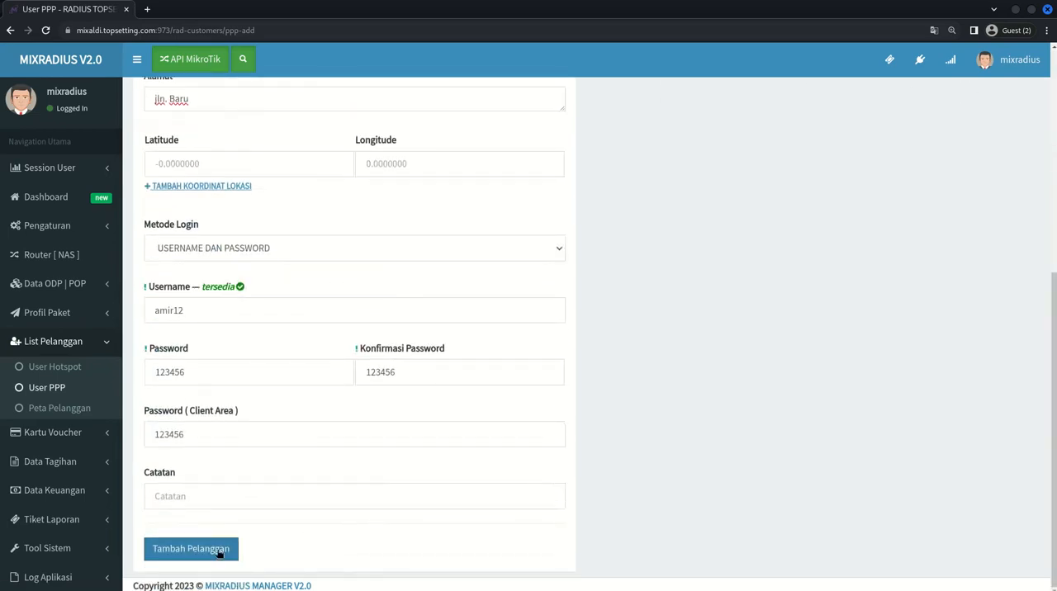
left_click(169, 550)
- Examine the invoice's Ringkasan Layanan for the package, due date, active period, tax and total amount
scroll(529, 330, "down", 5)
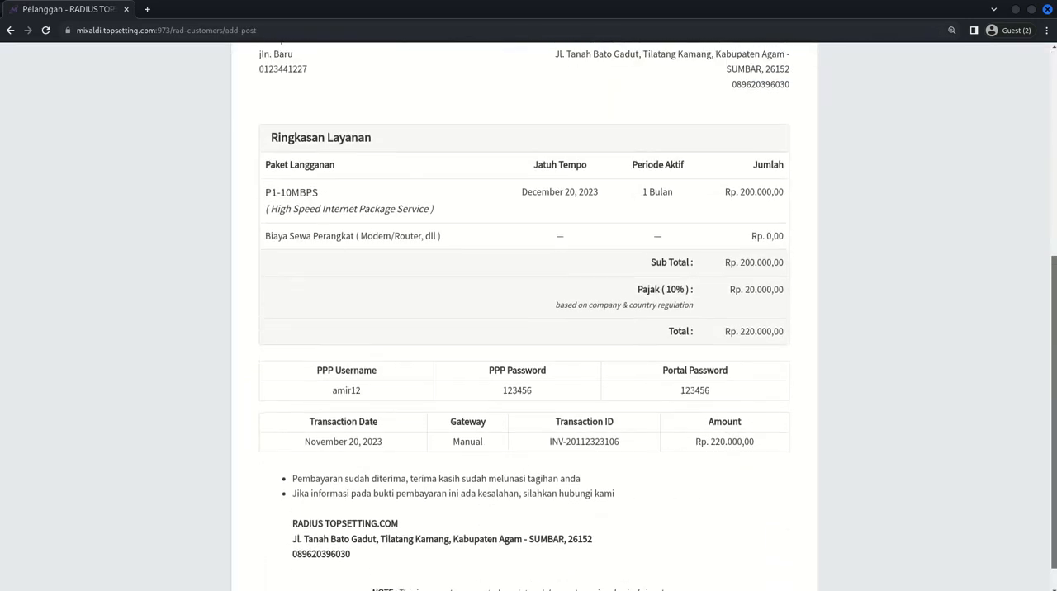
scroll(1054, 275, "up", 1)
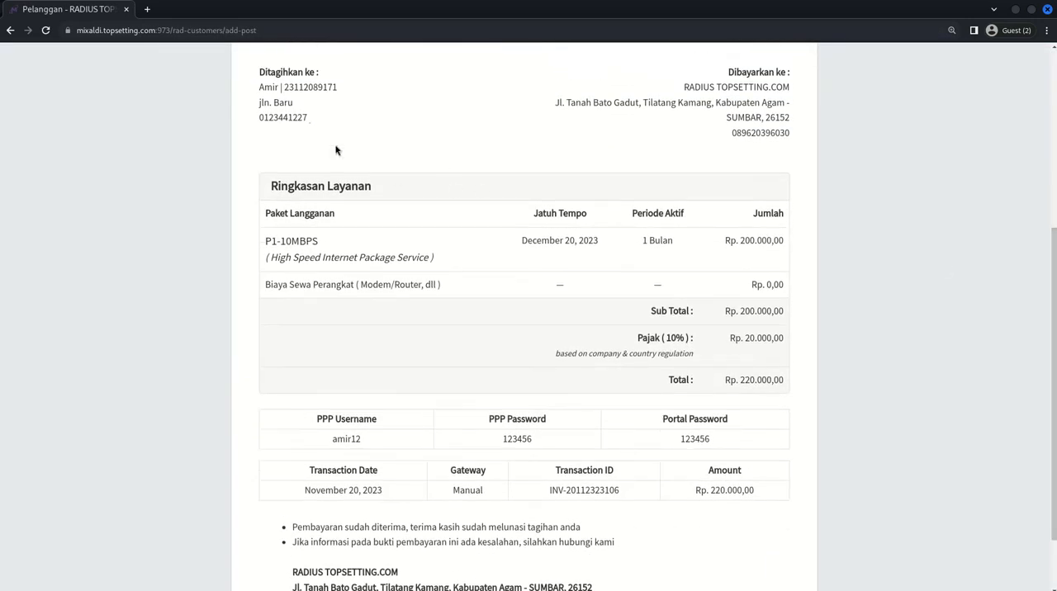
left_click_drag(264, 240, 354, 247)
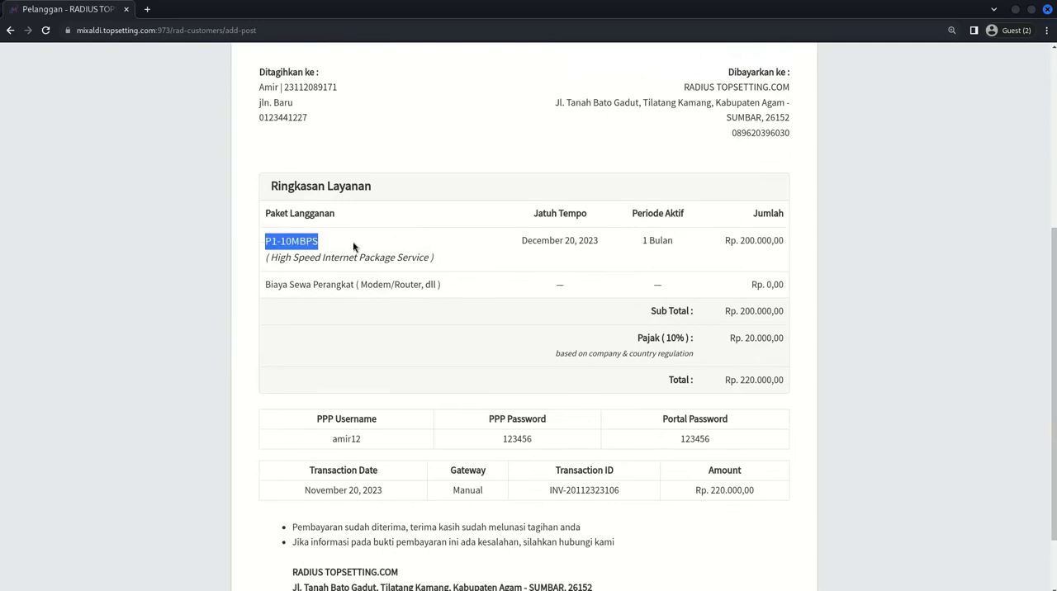
left_click(350, 246)
left_click_drag(521, 240, 636, 254)
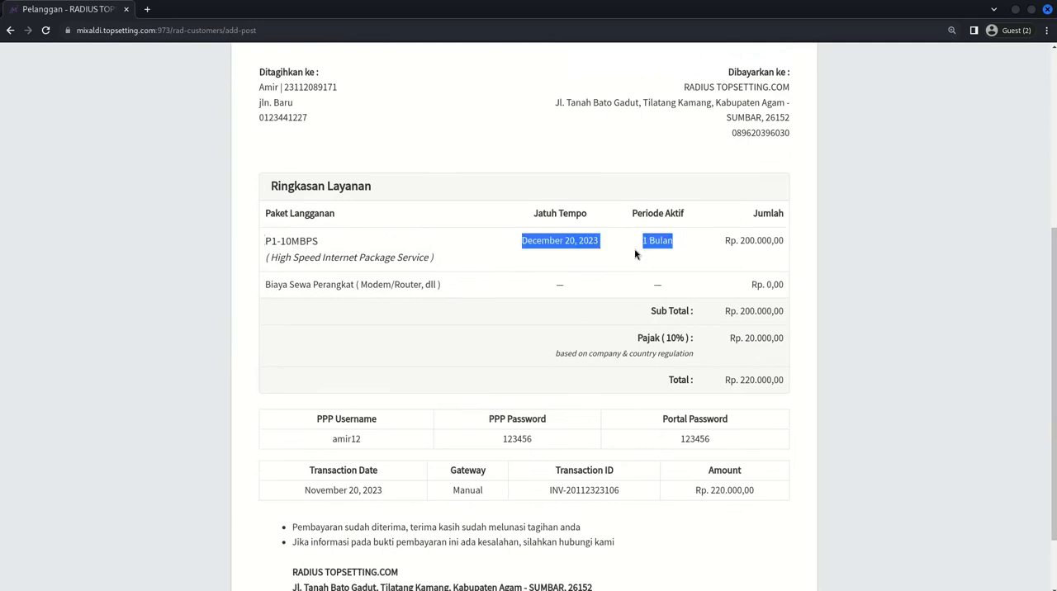
left_click(527, 239)
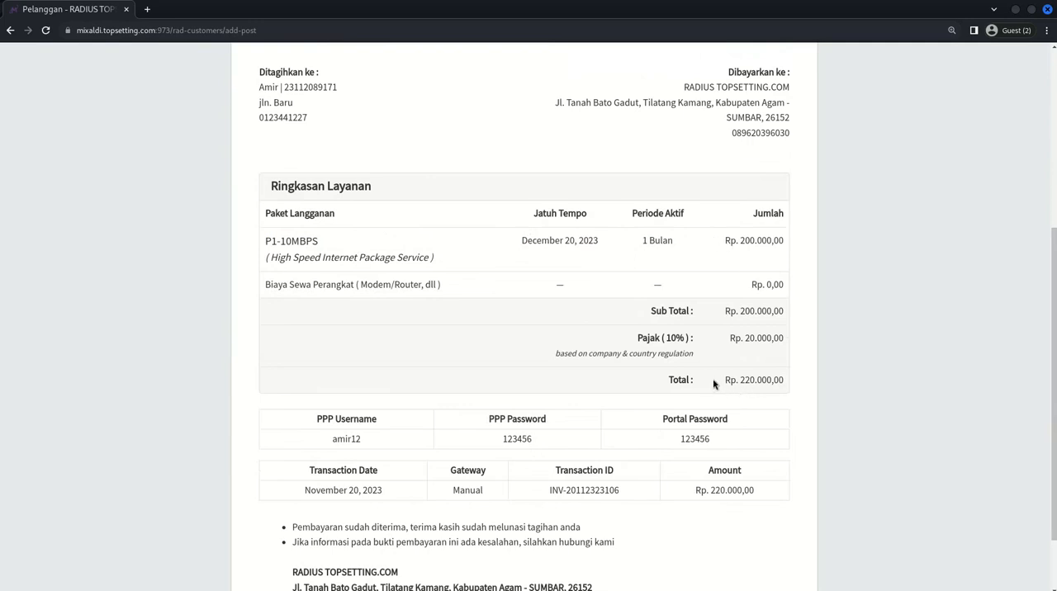
left_click_drag(715, 385, 792, 385)
left_click(732, 397)
left_click_drag(738, 382, 769, 380)
left_click(745, 339)
- Examine the PPP Username and PPP Password on the invoice and return to its beginning
left_click_drag(321, 431, 380, 419)
left_click(385, 432)
left_click_drag(537, 421, 557, 422)
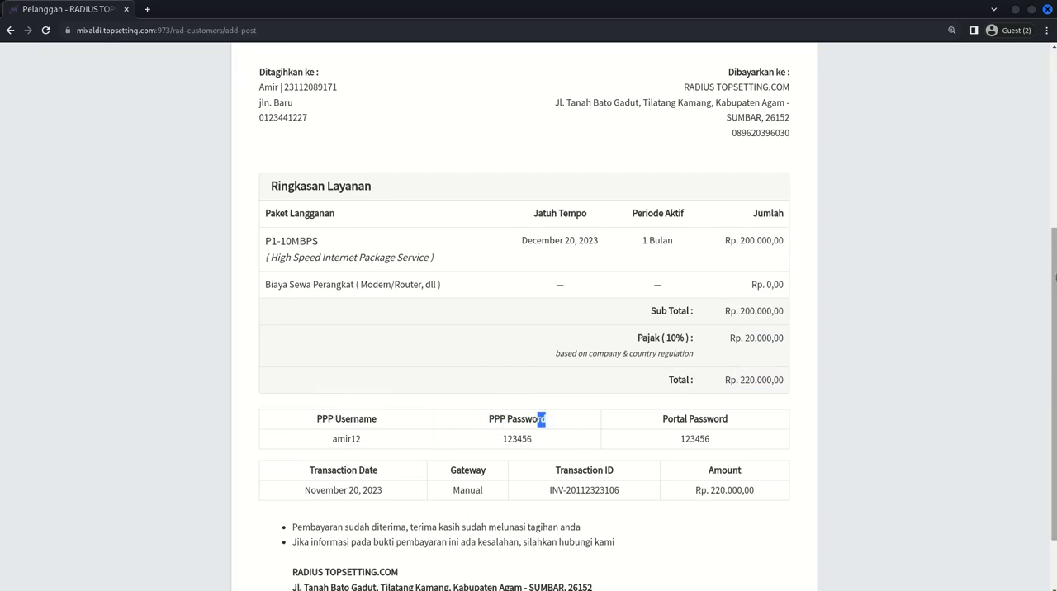
left_click_drag(1056, 277, 1054, 219)
left_click_drag(1035, 139, 774, 71)
- Locate PPPoE-Client-1 in the GNS3 topology, switch to WinBox and connect to the PPPoE-1 RoMON neighbor
left_click(606, 122)
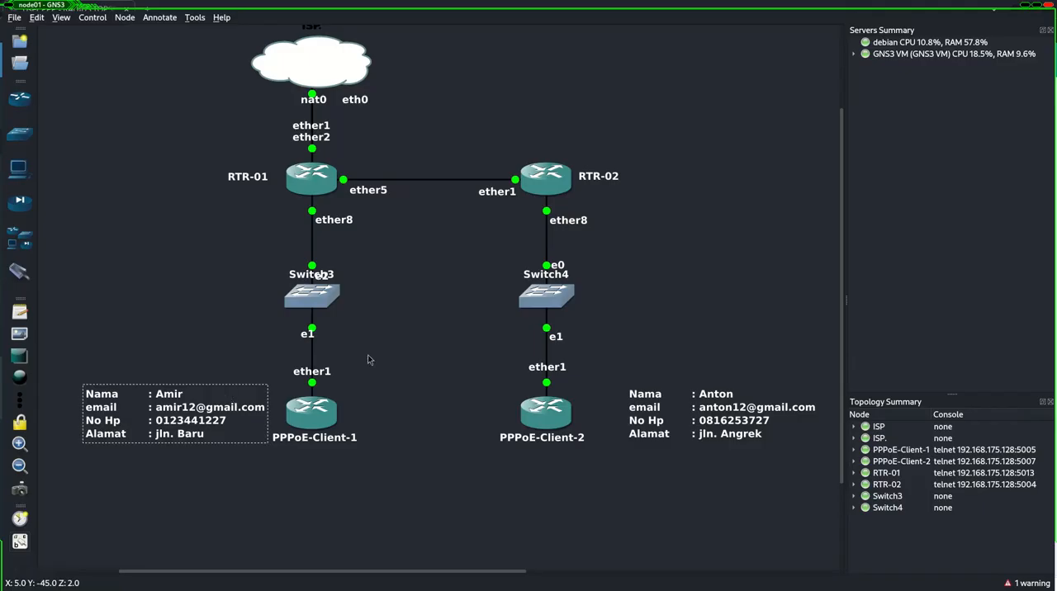
left_click(369, 359)
key("alt+Tab")
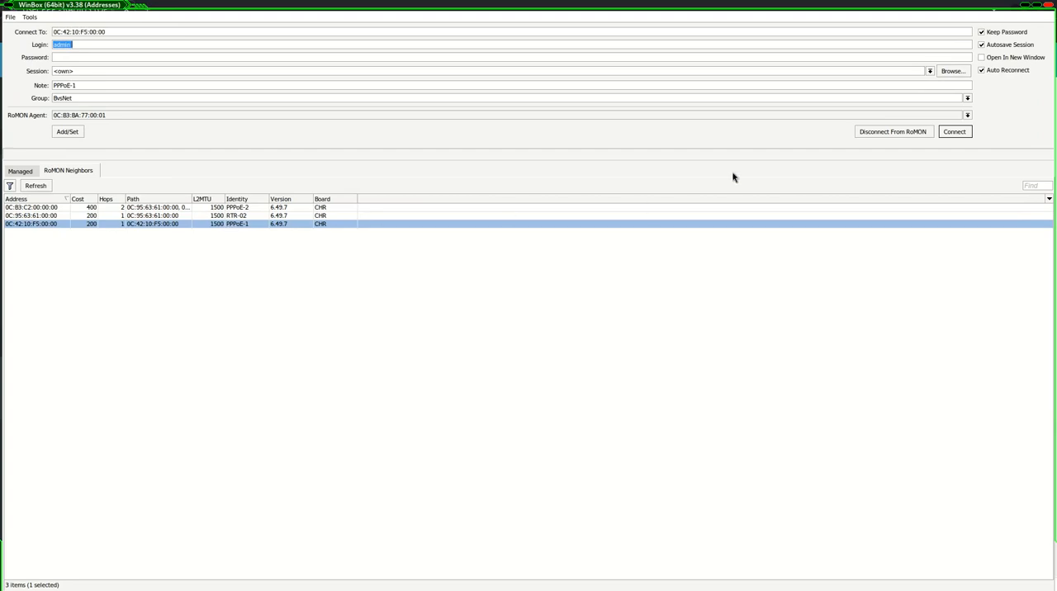
left_click(955, 131)
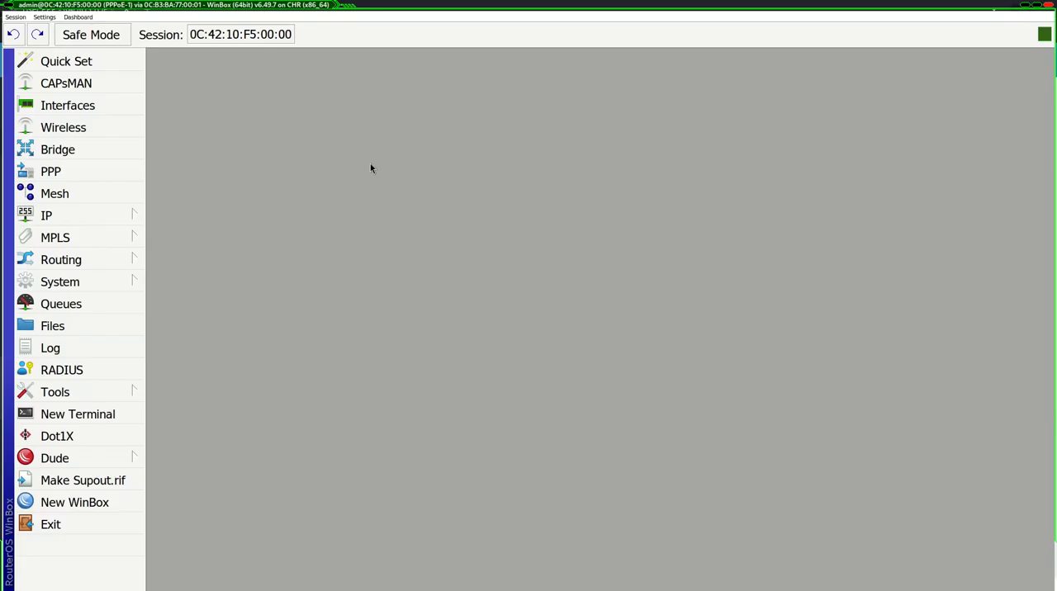
- Open the router's PPP settings and start a new PPPoE Client interface
left_click(69, 174)
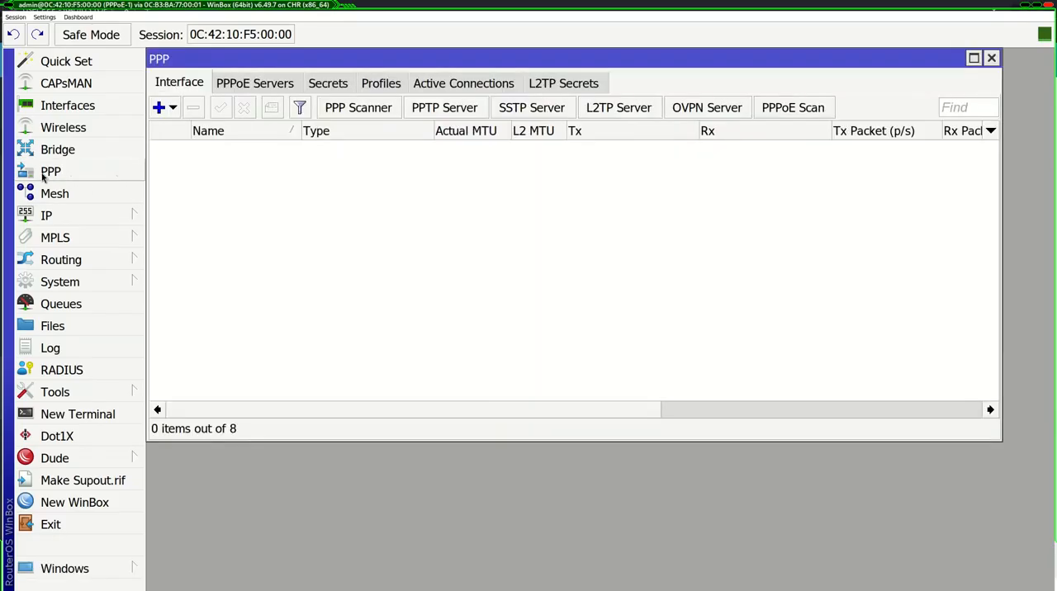
left_click(160, 108)
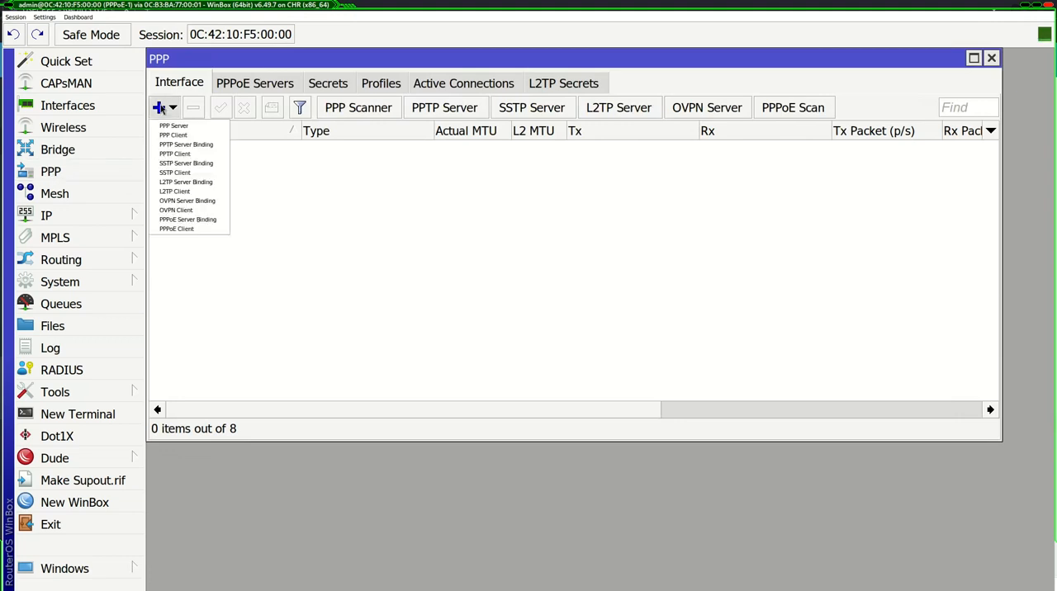
left_click(171, 230)
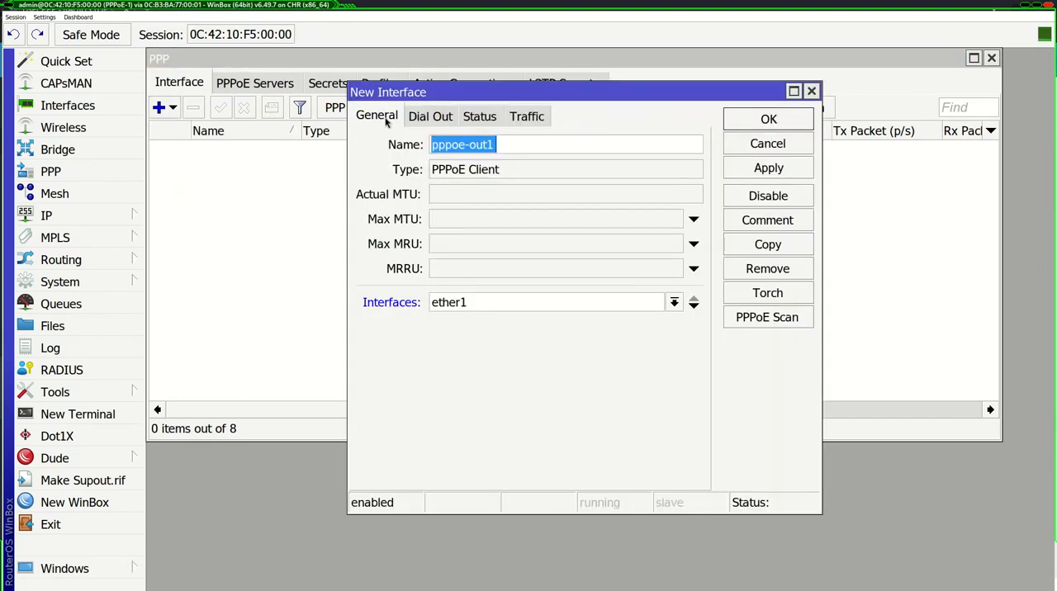
- Scan for PPPoE servers on ether1 and use service1 from RTR-01 for the interface's dial-out settings
left_click(762, 319)
left_click(717, 121)
left_click_drag(653, 94, 796, 80)
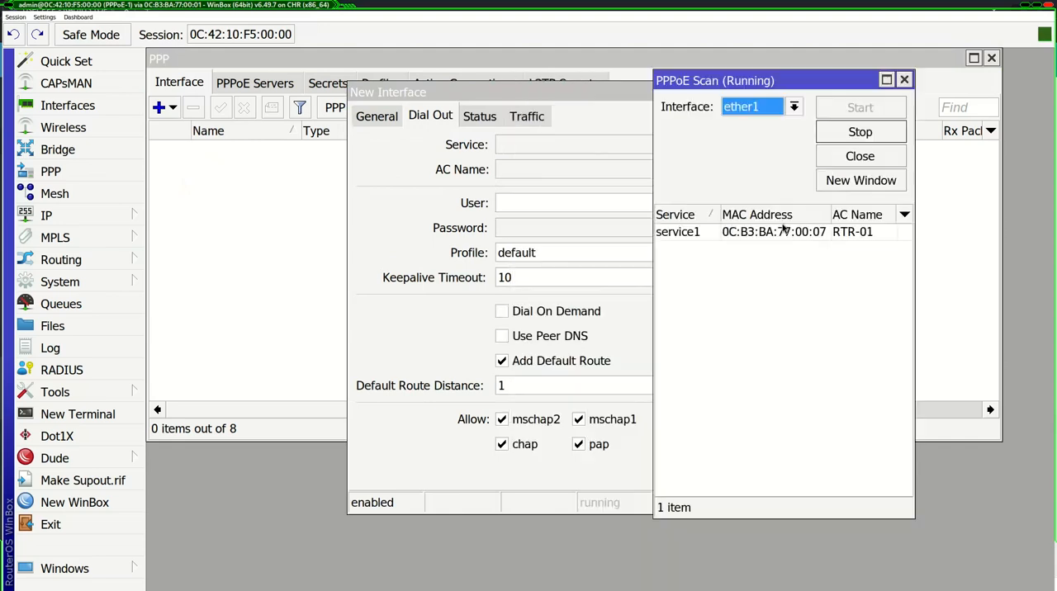
left_click(781, 234)
double_click(743, 235)
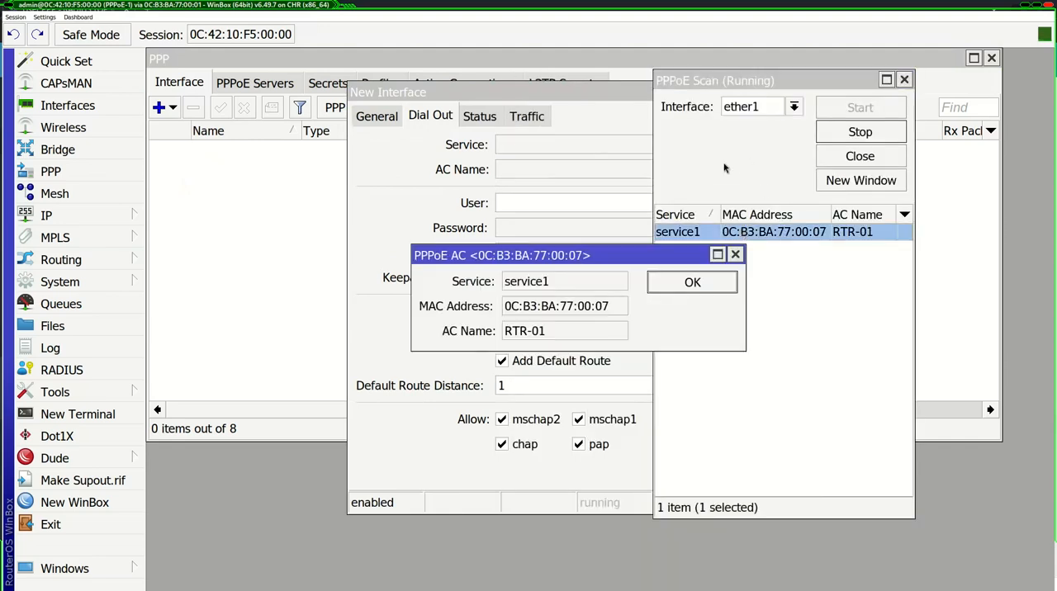
double_click(560, 282)
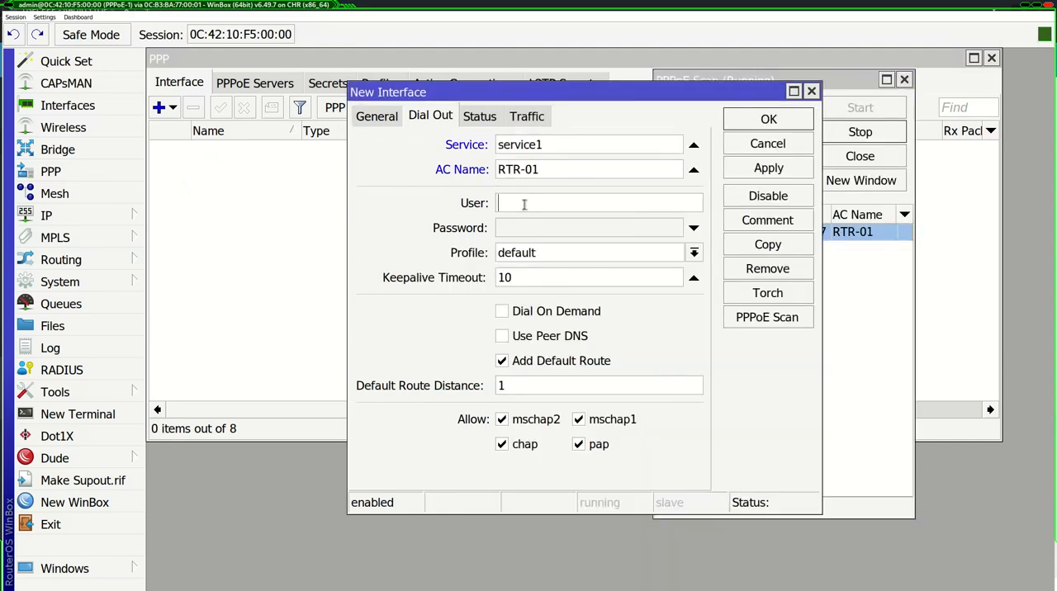
- Enter the customer's PPPoE username and password in the dial-out settings and save the interface
left_click(532, 199)
type("amir12")
left_click(521, 224)
type("******")
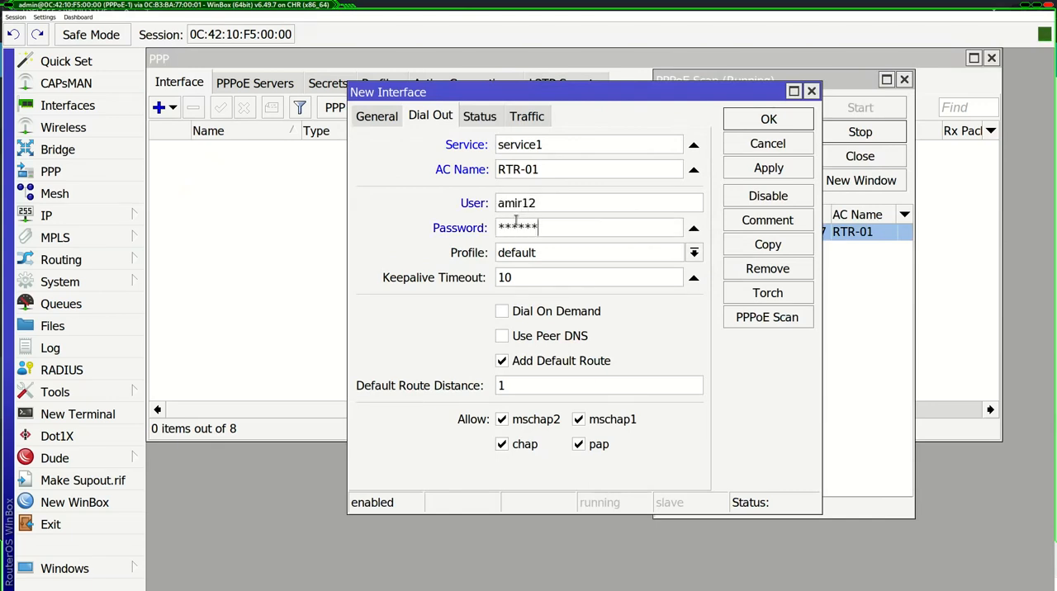
left_click(764, 168)
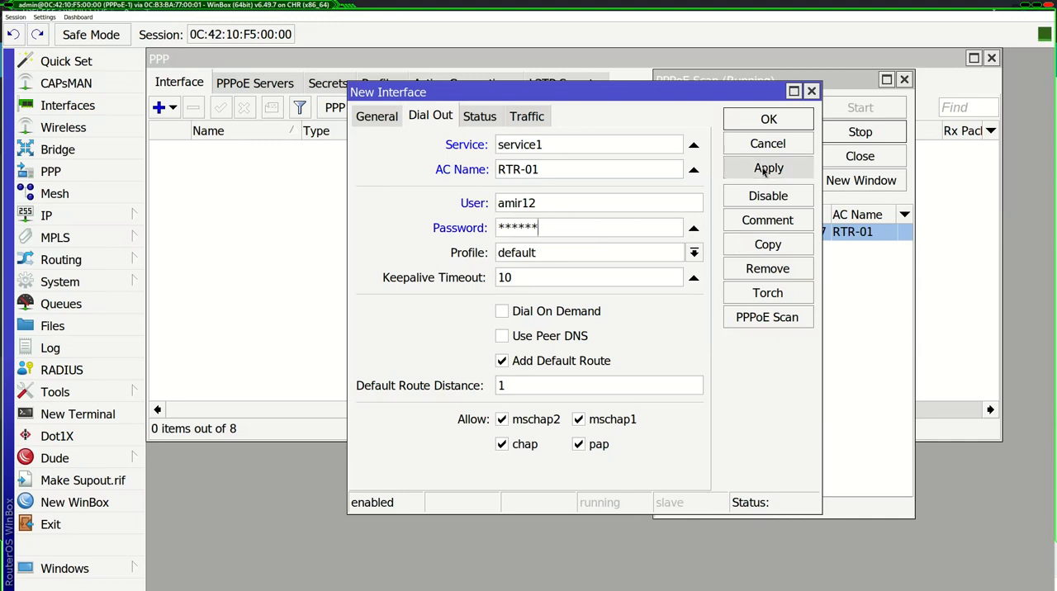
left_click(768, 120)
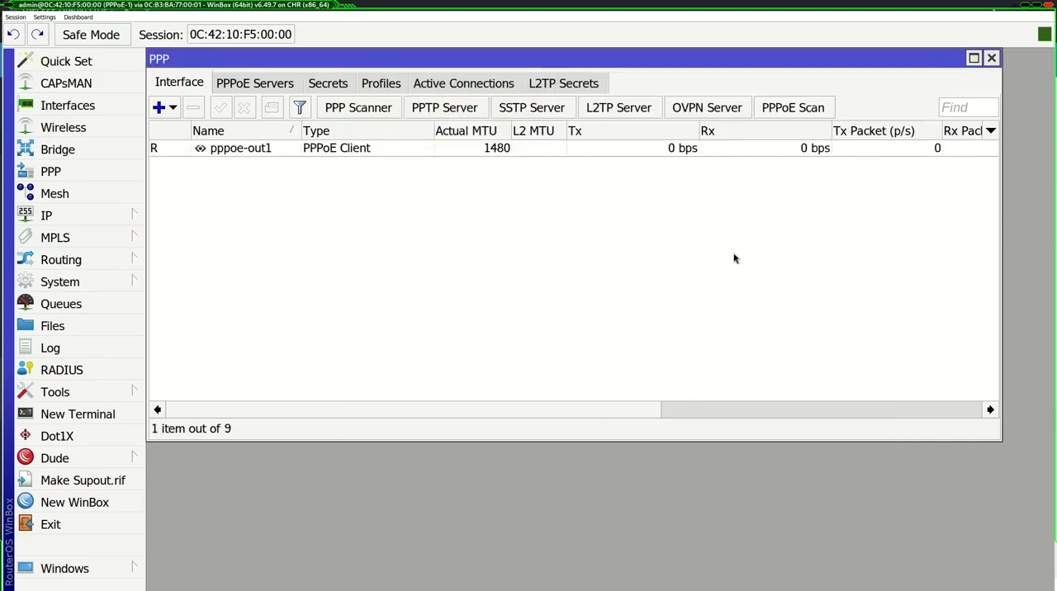
- Check the details of the pppoe-out1 interface and close them
double_click(241, 148)
left_click(812, 90)
left_click(472, 198)
- Open a new terminal on PPPoE-1 and leave the new password prompts blank to reach the command line
left_click(77, 414)
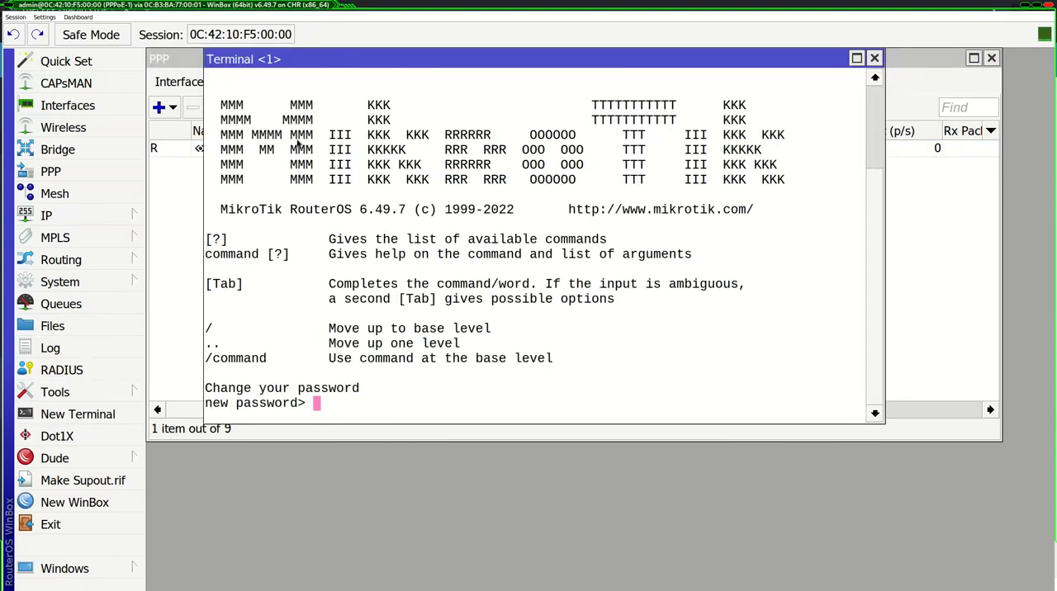
left_click_drag(287, 63, 347, 73)
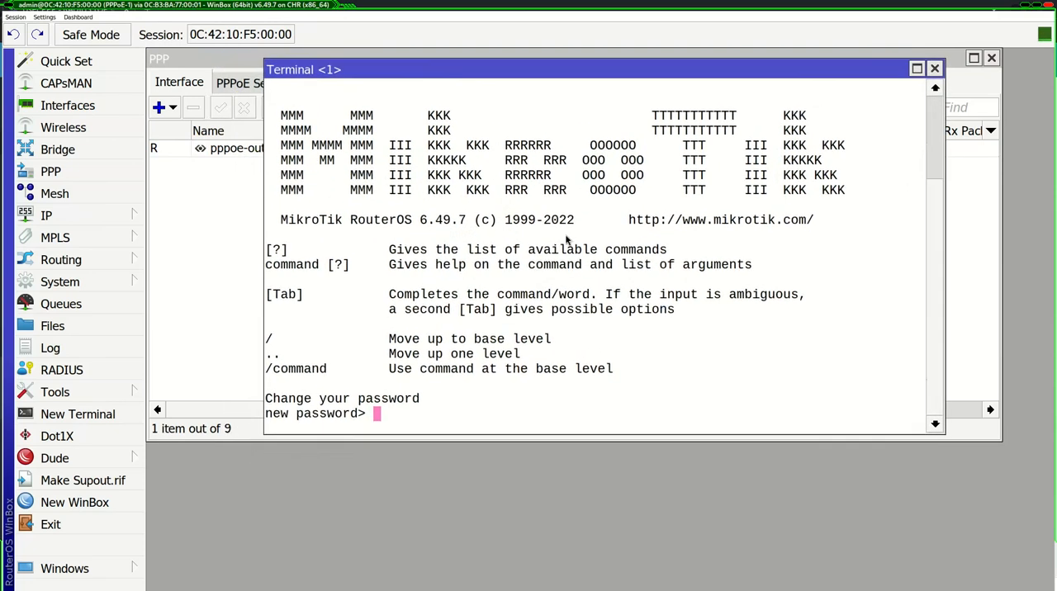
key("Return")
key("Return")
key("Return")
key("Return")
key("Return")
key("Return")
key("Return")
key("Return")
key("Return")
key("Return")
key("Return")
key("Return")
key("Return")
key("Return")
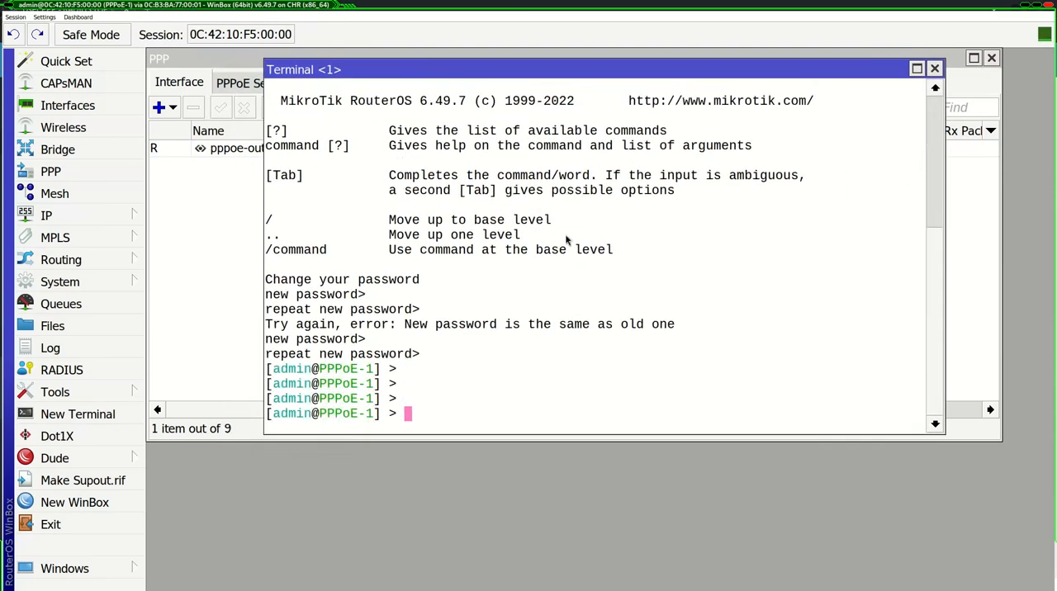
- Ping 8.8.8.8 from the PPPoE-1 terminal to test the internet connection
type("pi")
key("BackSpace")
key("BackSpace")
type("ping ")
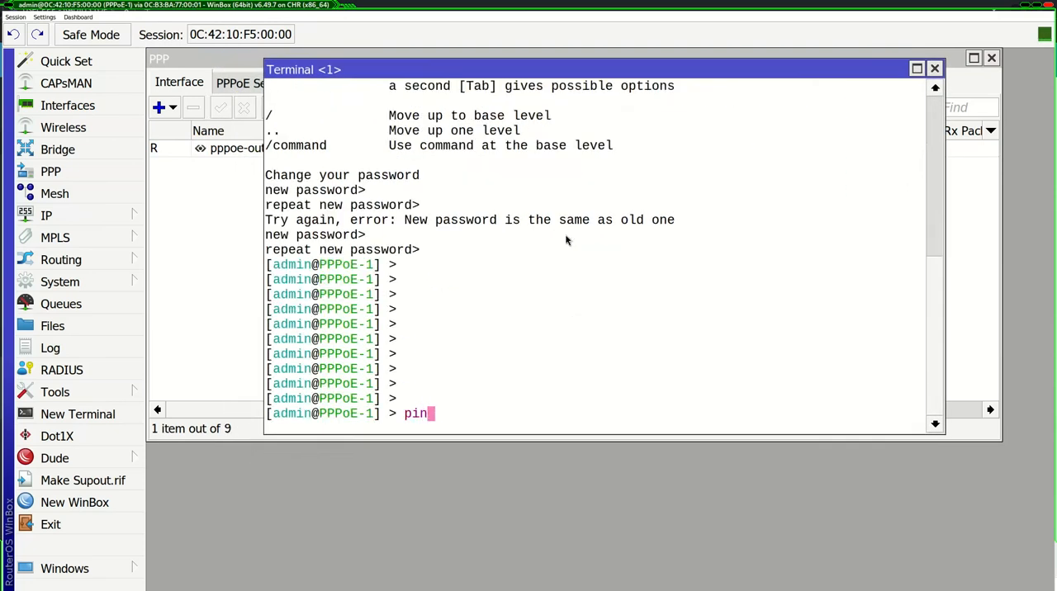
type("d")
key("BackSpace")
type("8.8.8.8")
key("Return")
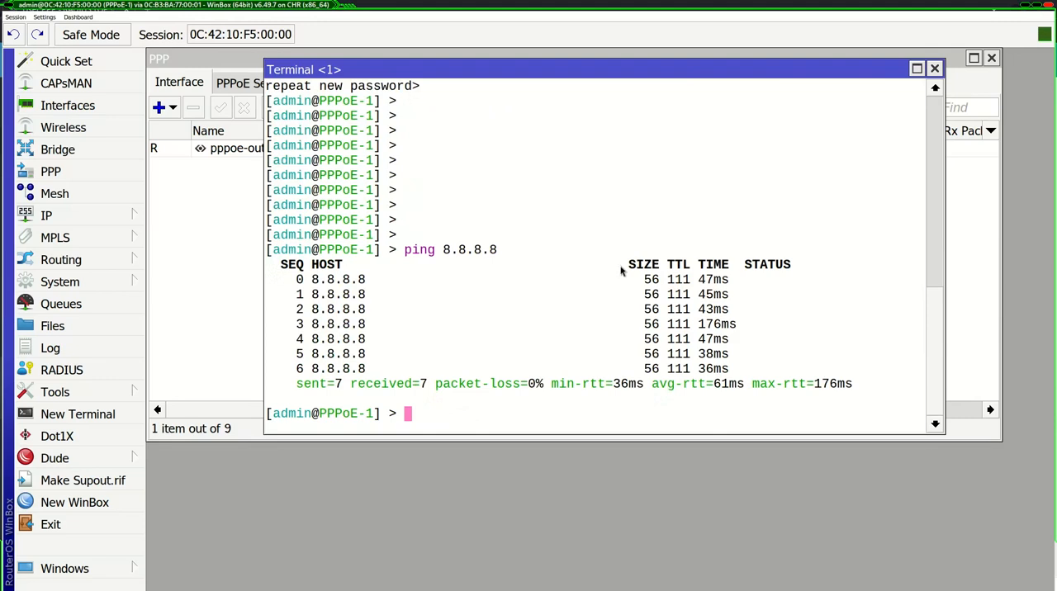
left_click_drag(621, 263, 612, 231)
left_click(698, 359)
left_click(615, 237)
- Switch back to MixRadius and open the new customer's edit page from the User PPP list
key("alt+Tab")
left_click(499, 278)
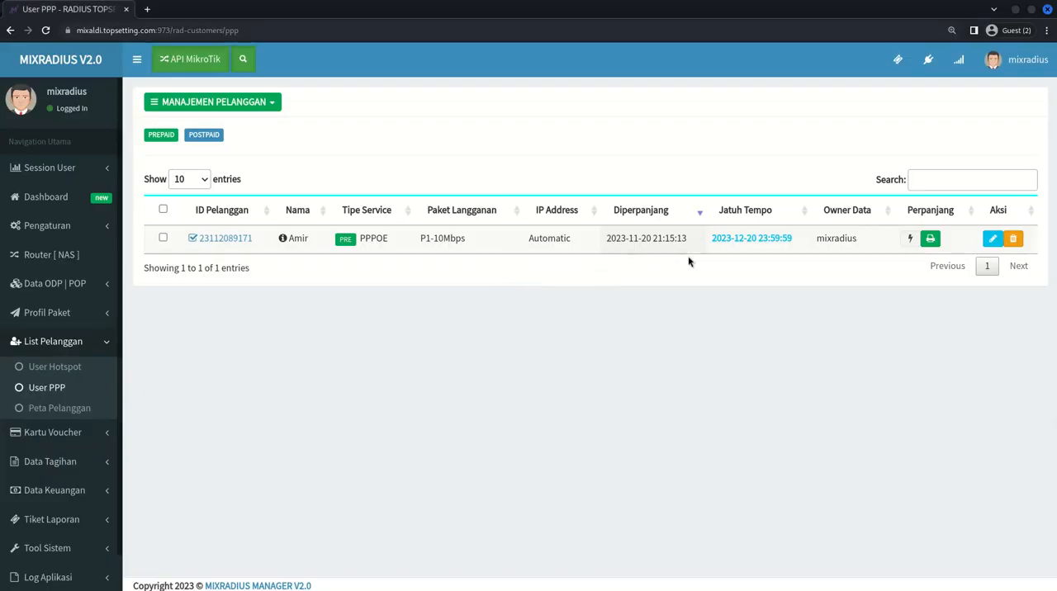
left_click(994, 239)
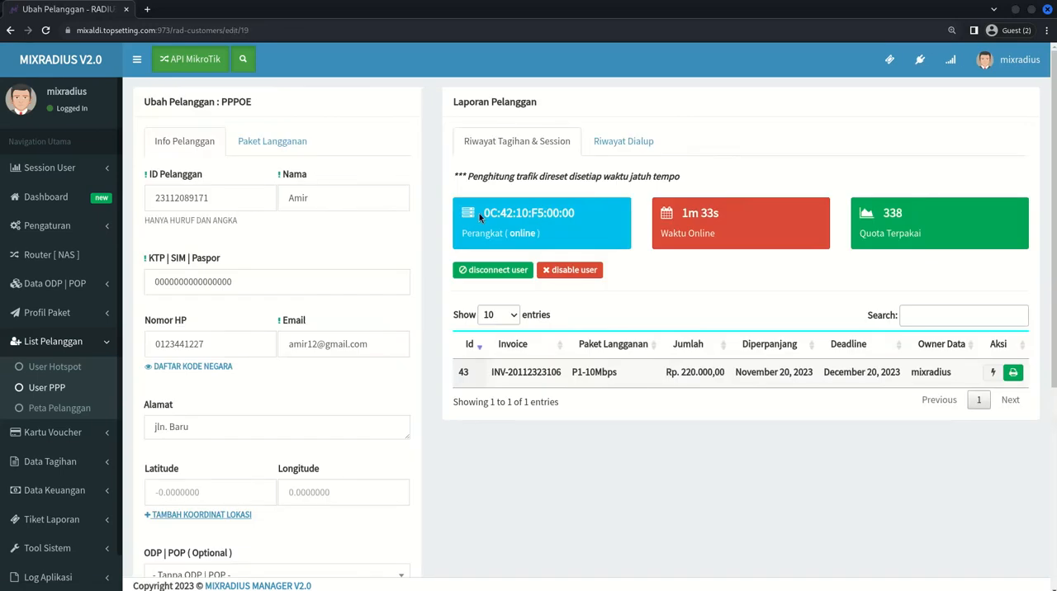
- Examine the customer's device address and online status under Riwayat Tagihan & Session
left_click_drag(481, 215, 583, 226)
left_click(583, 226)
left_click_drag(463, 235, 542, 233)
left_click(560, 232)
left_click_drag(465, 233, 545, 242)
left_click(546, 243)
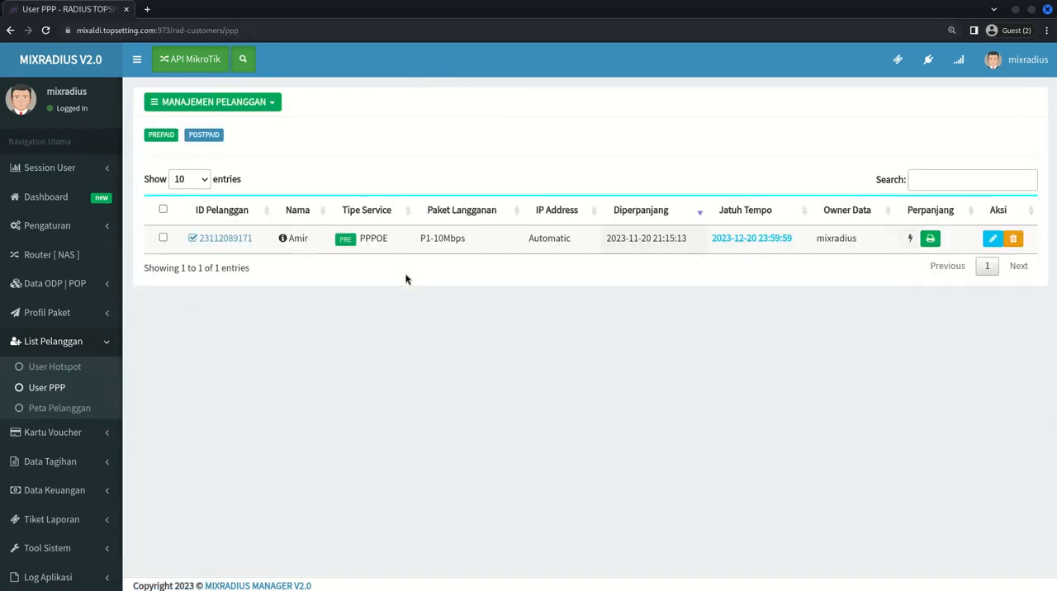